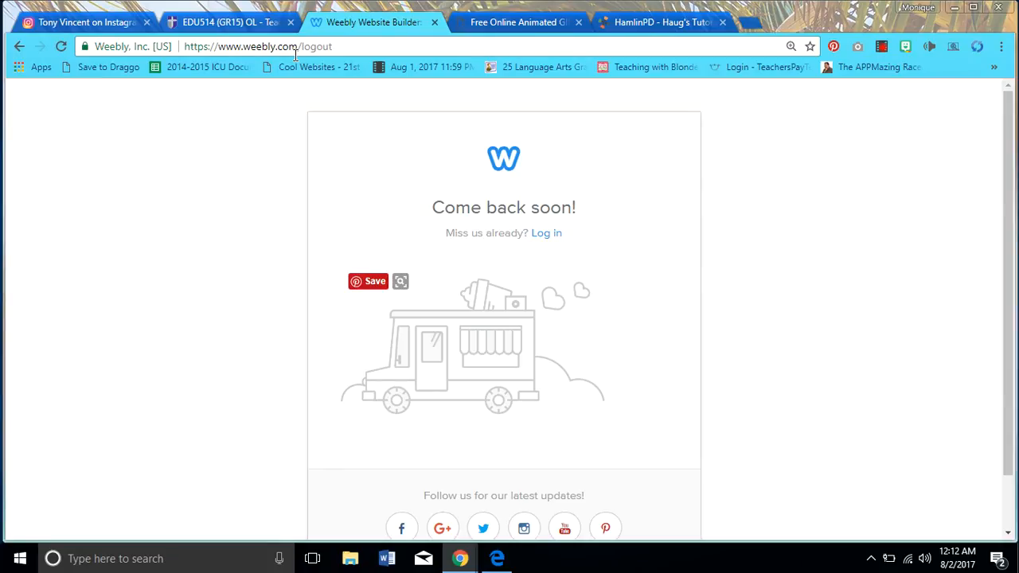
Sign back into Weebly with the Google login to reach the HAUG site dashboard
{"action": "left_click", "coordinate": [549, 234]}
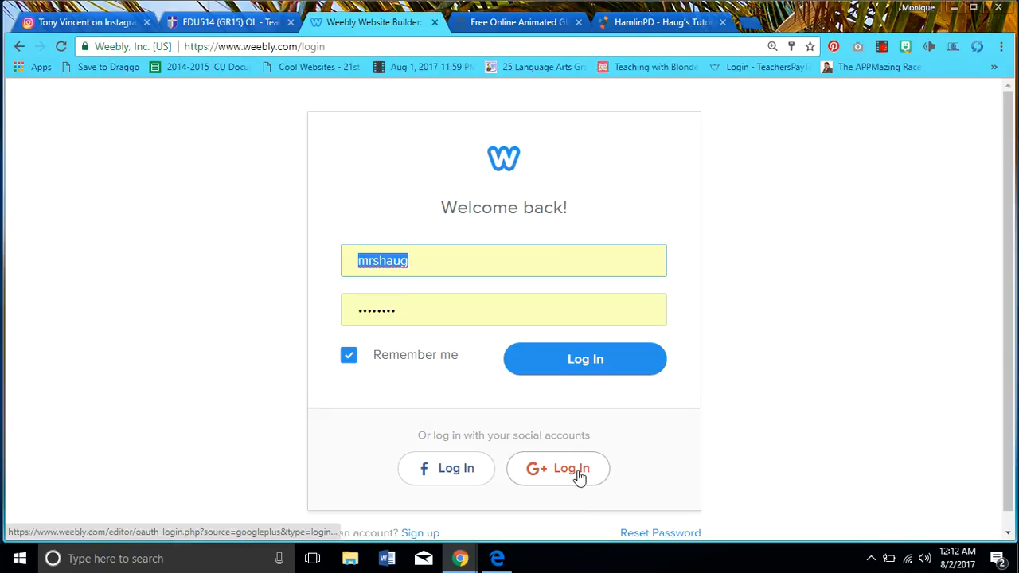
{"action": "left_click", "coordinate": [555, 367]}
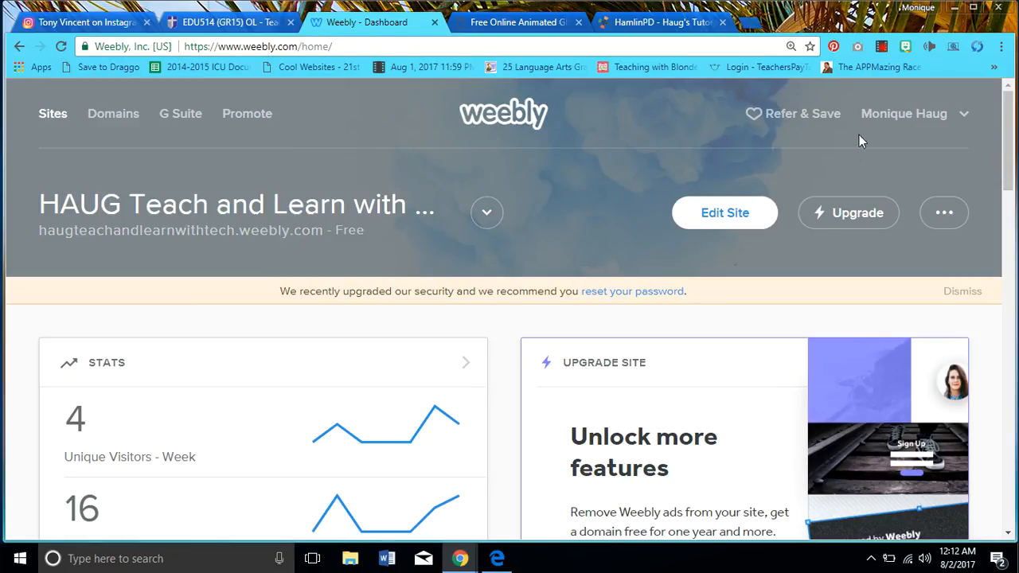
{"action": "left_click", "coordinate": [961, 118]}
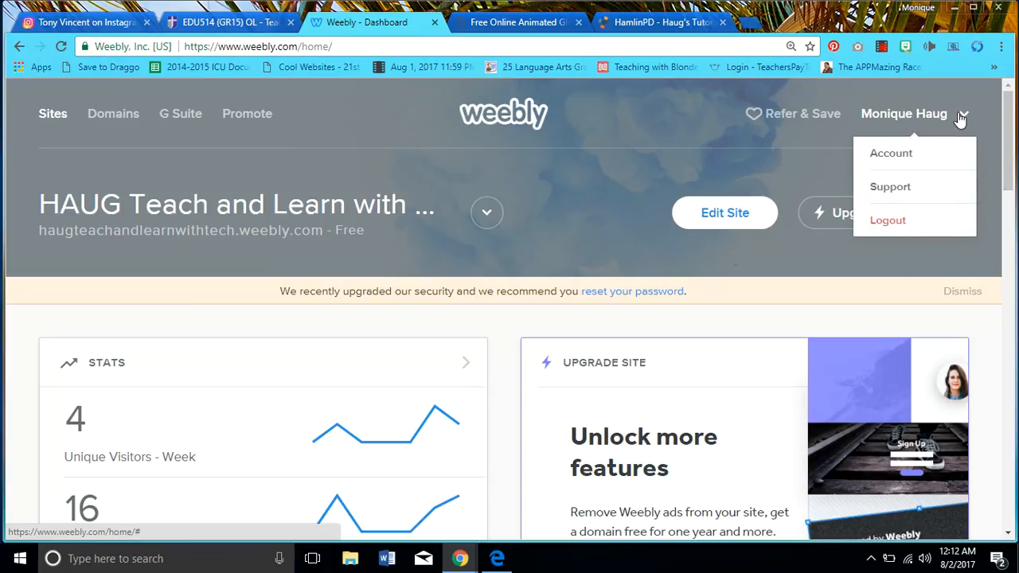
{"action": "left_click", "coordinate": [915, 153]}
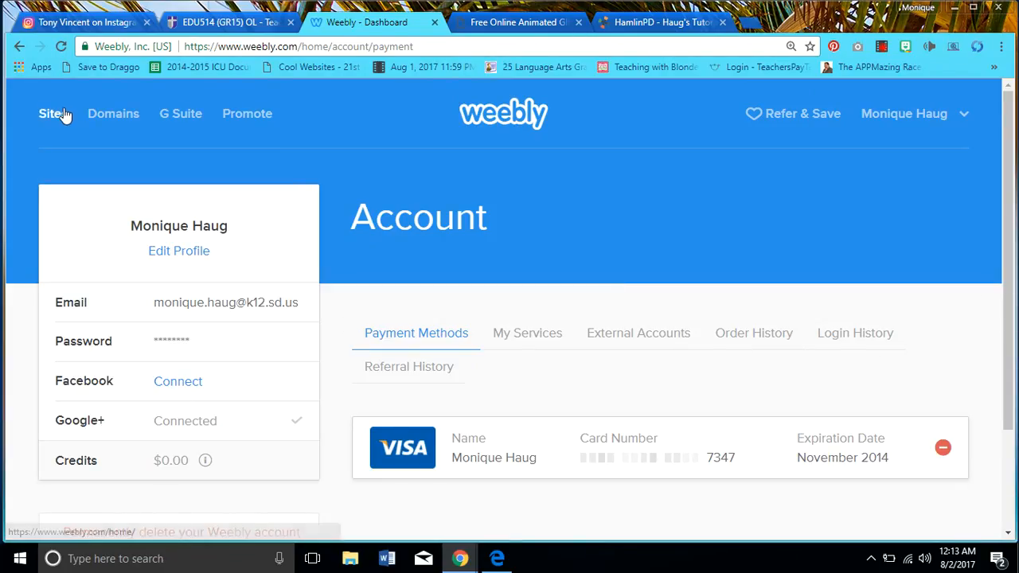
{"action": "left_click", "coordinate": [19, 47]}
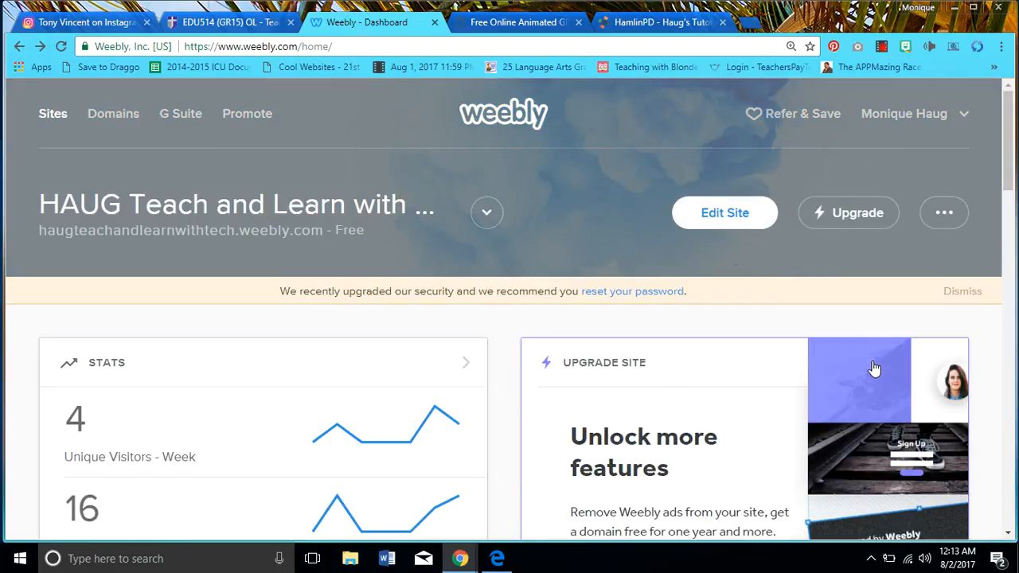
{"action": "left_click", "coordinate": [292, 204]}
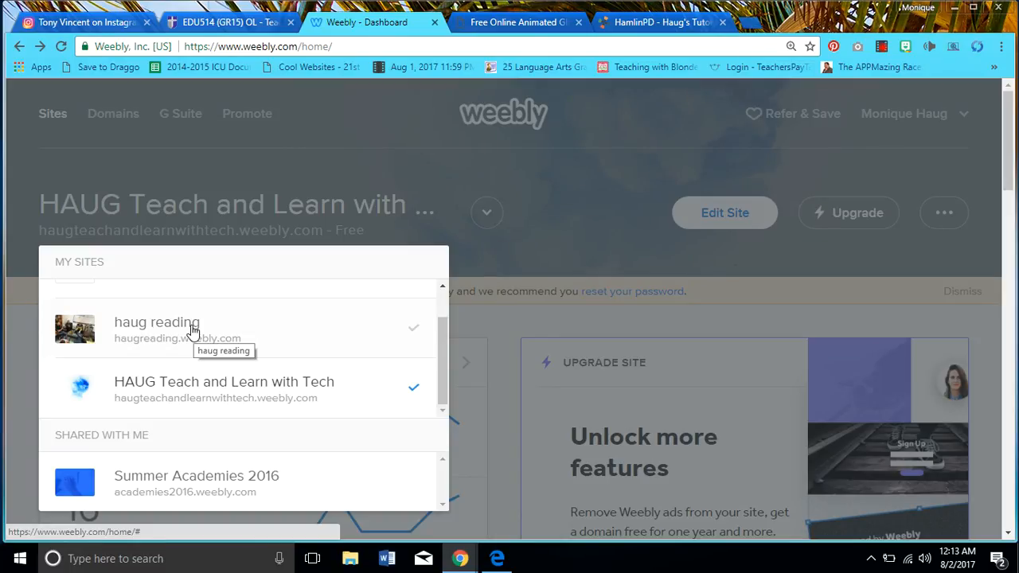
{"action": "left_click", "coordinate": [204, 389]}
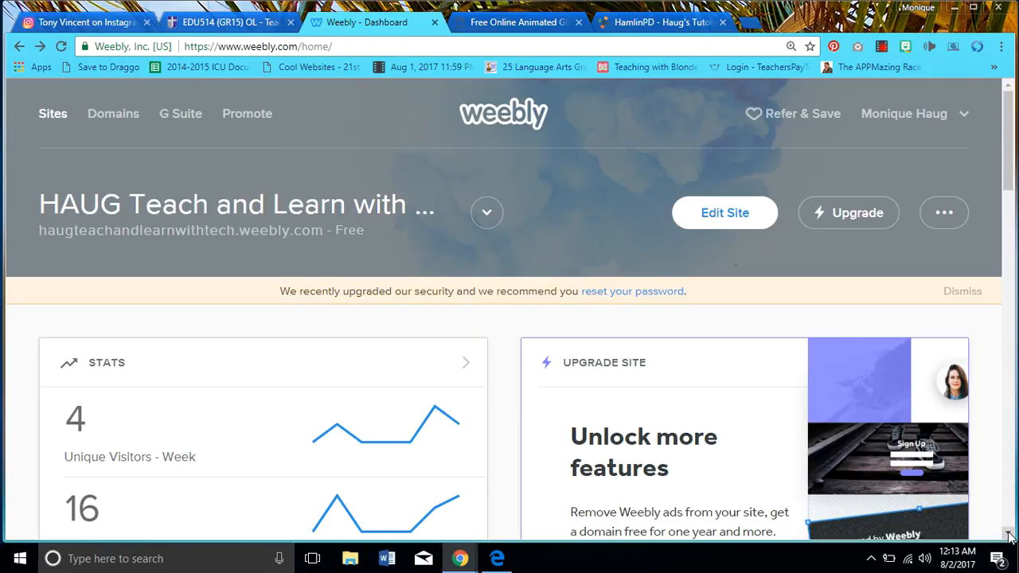
Open the HAUG Teach and Learn with Tech site in the editor from the dashboard
{"action": "left_click", "coordinate": [741, 221]}
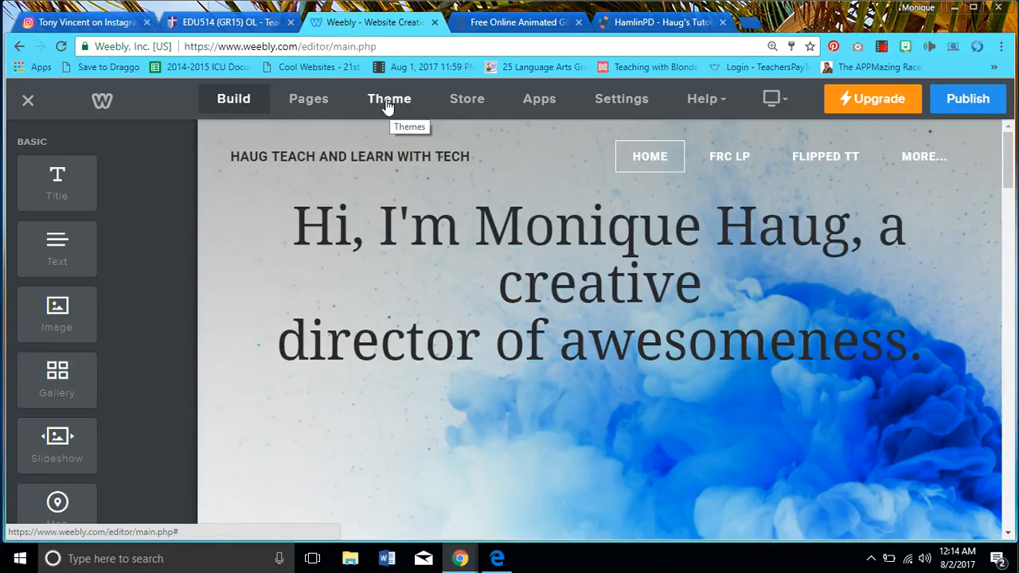
Browse the Theme Gallery from the Theme settings, then close it keeping the current theme
{"action": "left_click", "coordinate": [387, 103]}
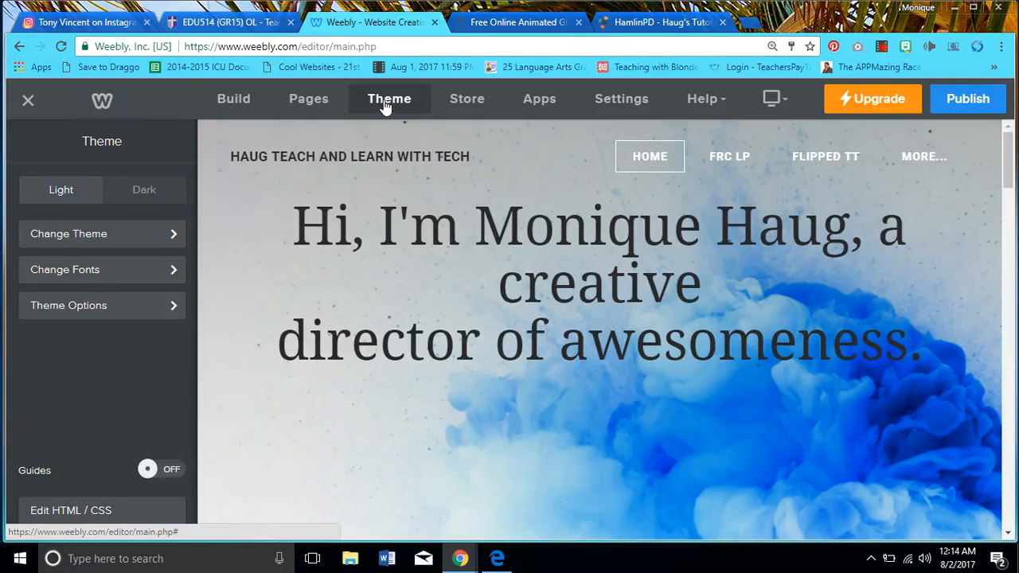
{"action": "left_click", "coordinate": [102, 234]}
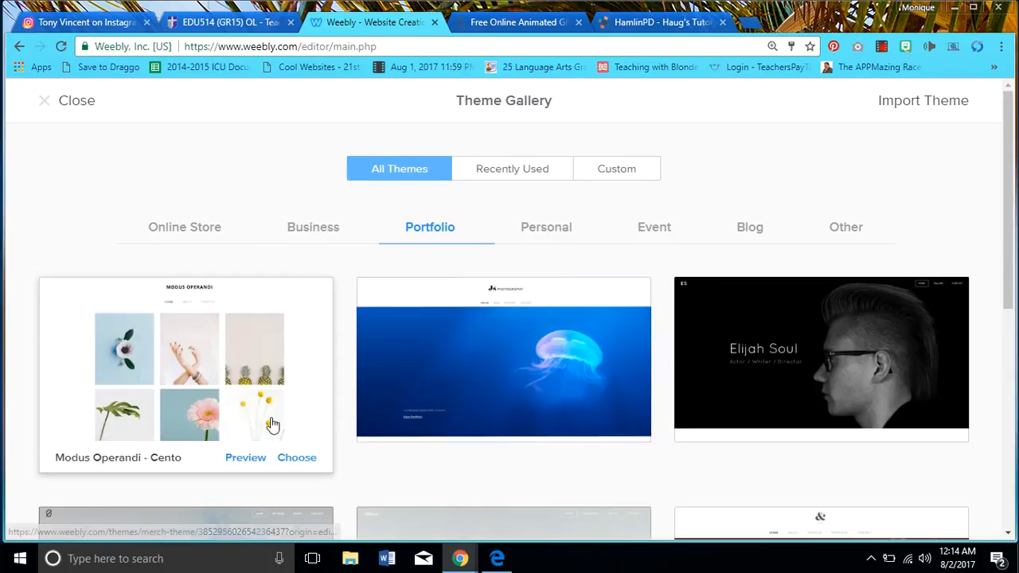
{"action": "mouse_move", "coordinate": [637, 450]}
{"action": "left_click_drag", "start_coordinate": [1012, 253], "coordinate": [1014, 453]}
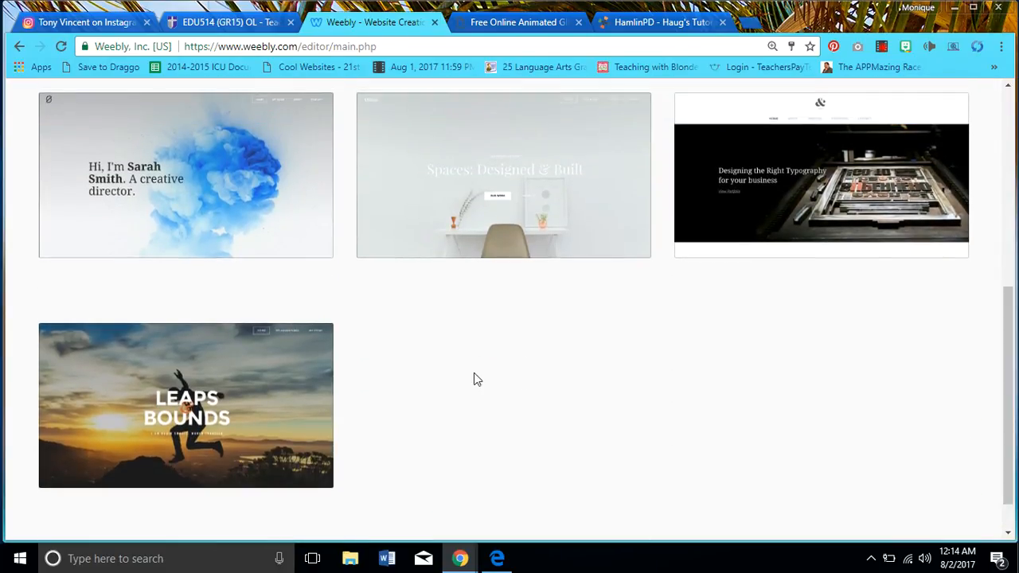
{"action": "mouse_move", "coordinate": [259, 234]}
{"action": "left_click_drag", "start_coordinate": [1007, 332], "coordinate": [1000, 111]}
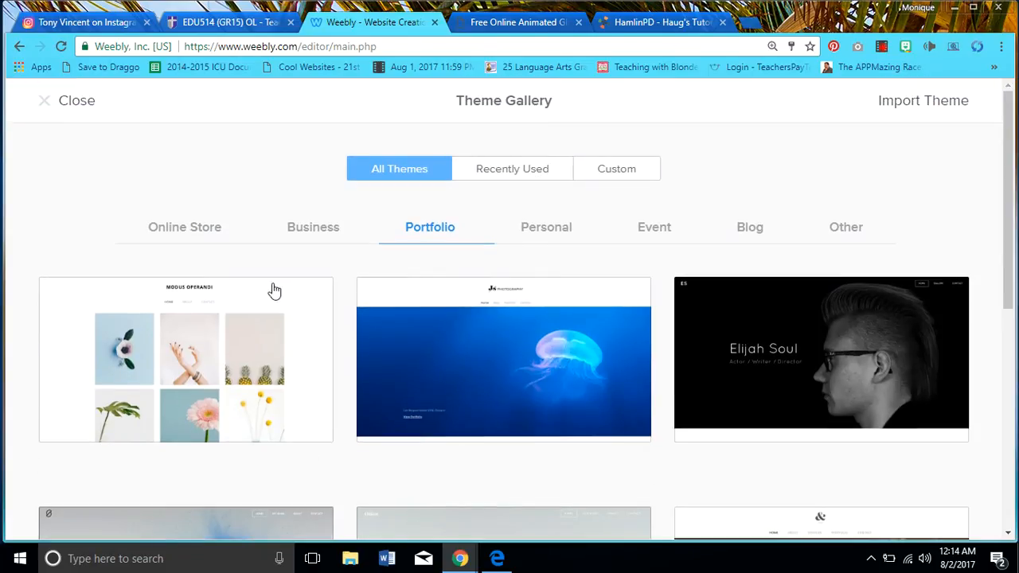
{"action": "left_click", "coordinate": [70, 105]}
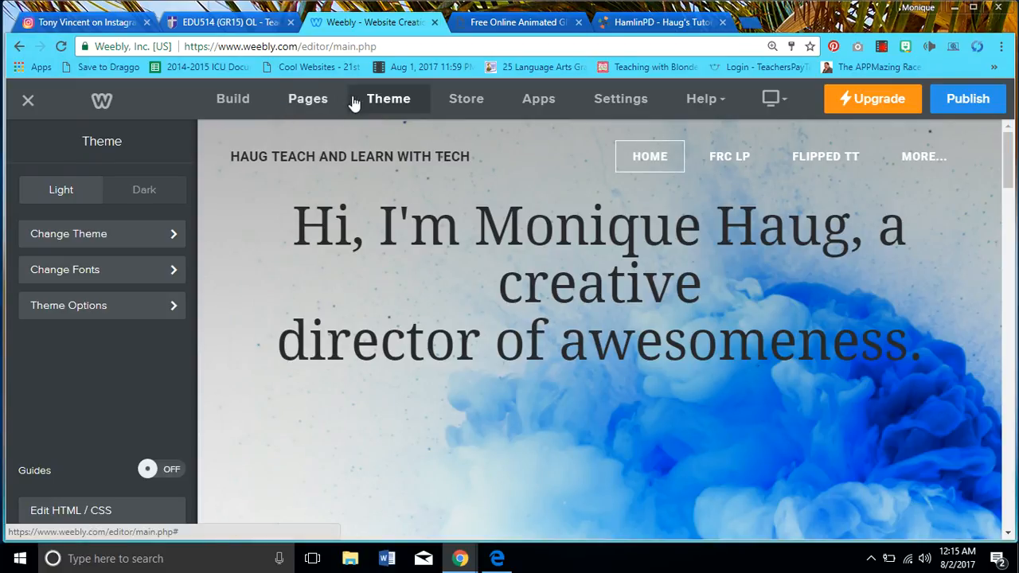
Review the site's list of pages, then return to the Build tab's Basic elements
{"action": "left_click", "coordinate": [309, 103]}
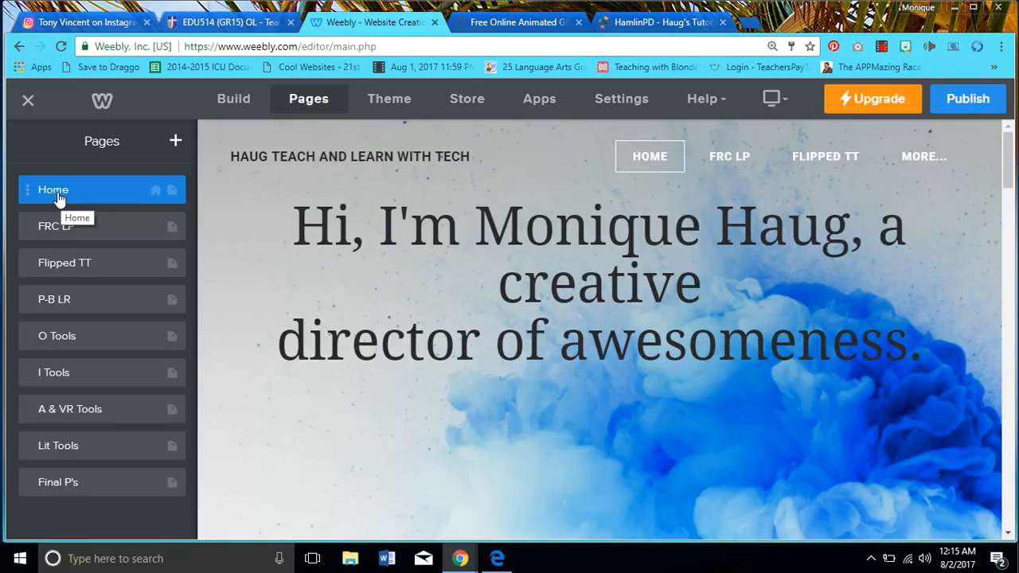
{"action": "mouse_move", "coordinate": [922, 159]}
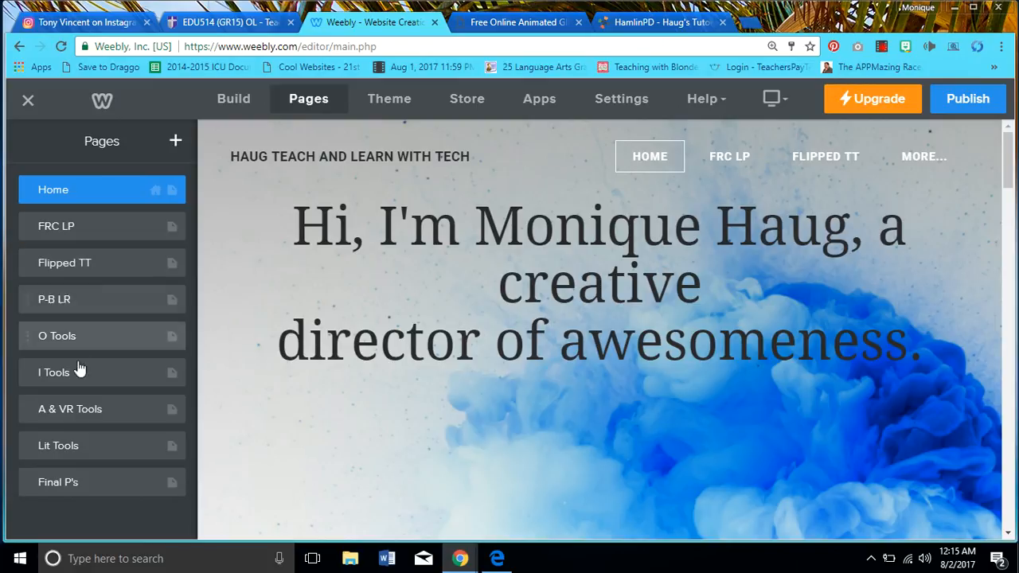
{"action": "left_click", "coordinate": [240, 98]}
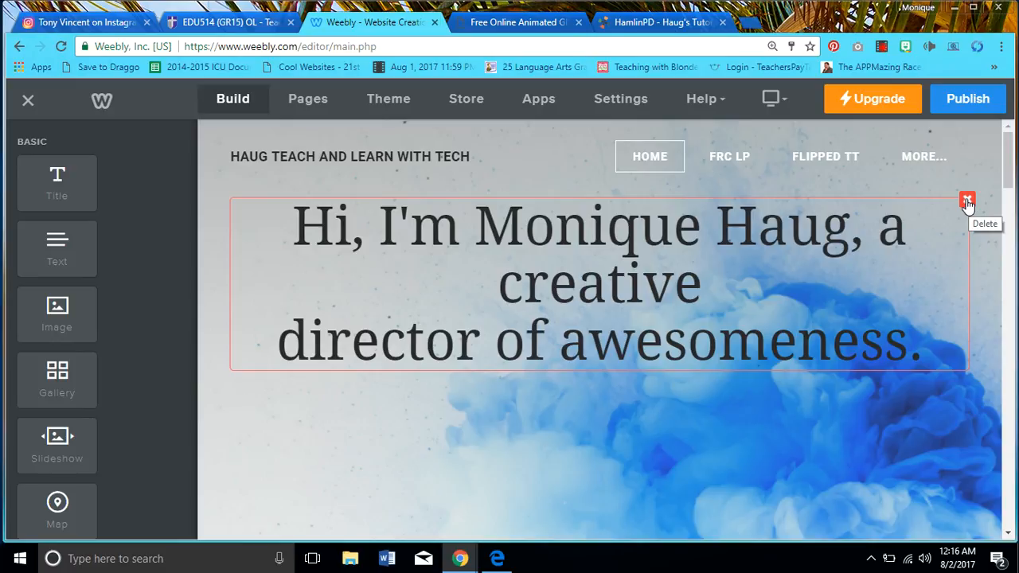
Remove the line break before 'director' so the Home headline flows as one sentence
{"action": "left_click", "coordinate": [483, 340]}
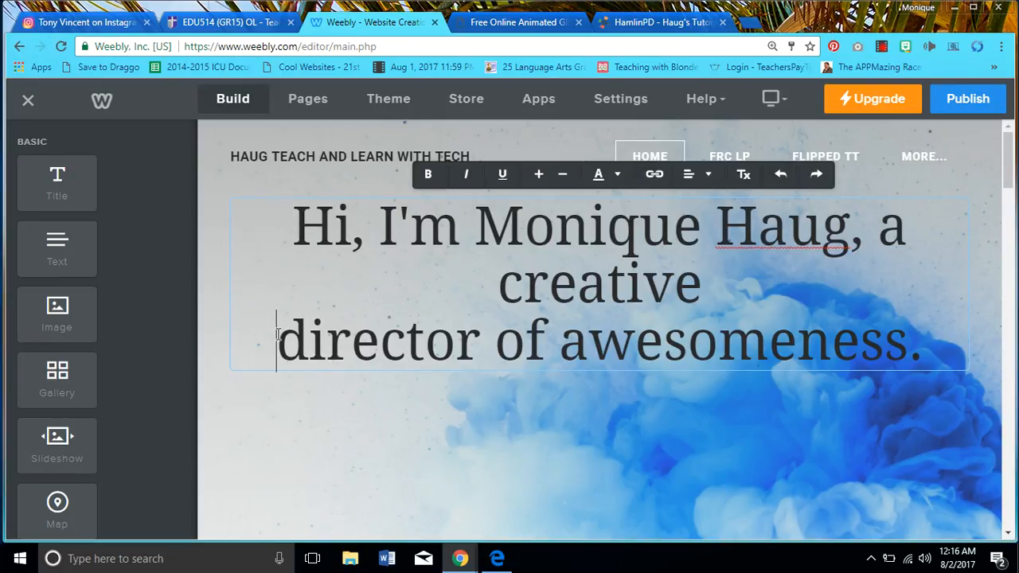
{"action": "key", "text": "BackSpace"}
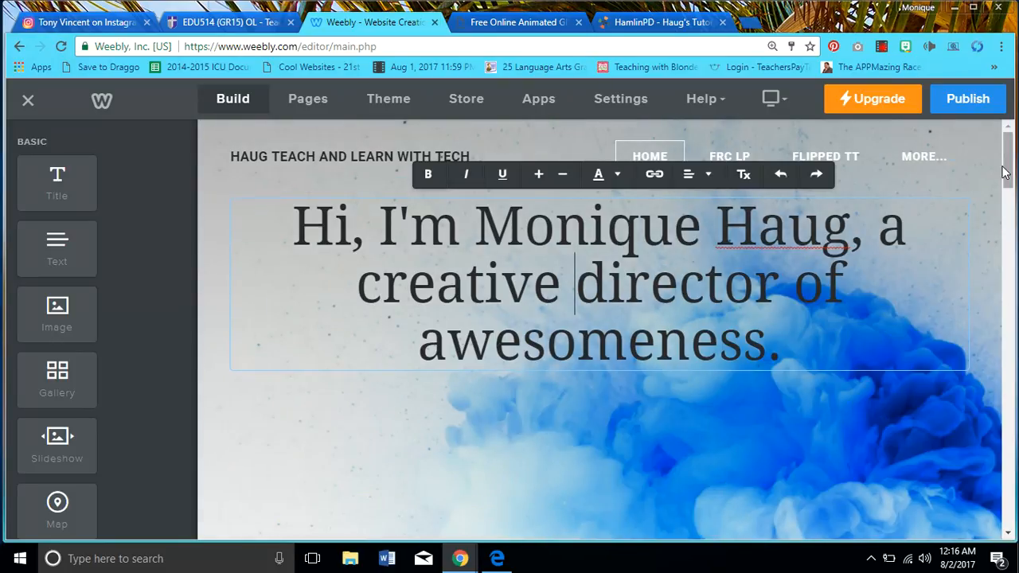
{"action": "left_click_drag", "start_coordinate": [1005, 173], "coordinate": [1013, 296]}
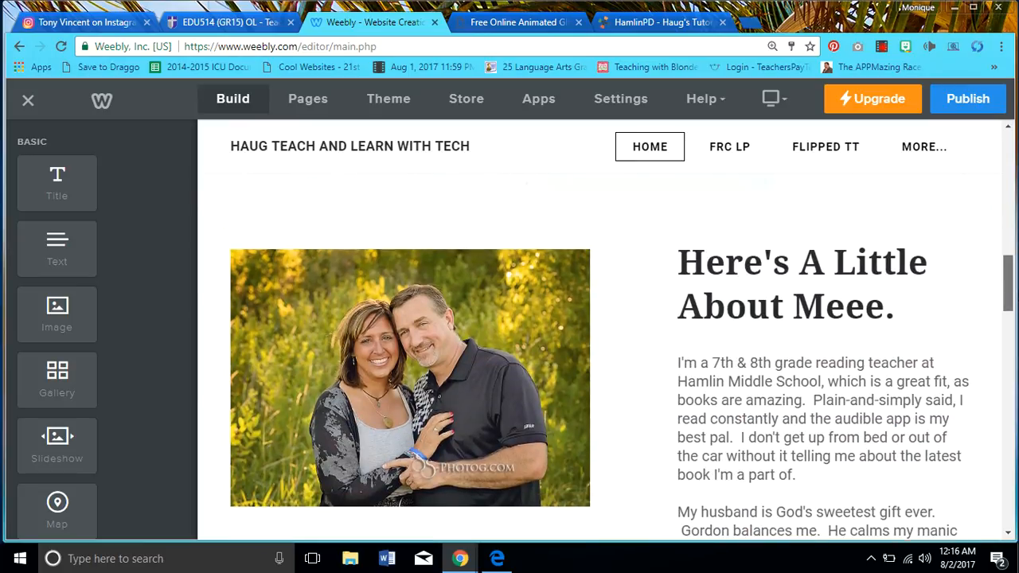
{"action": "scroll", "coordinate": [600, 312], "scroll_direction": "down", "scroll_amount": 1}
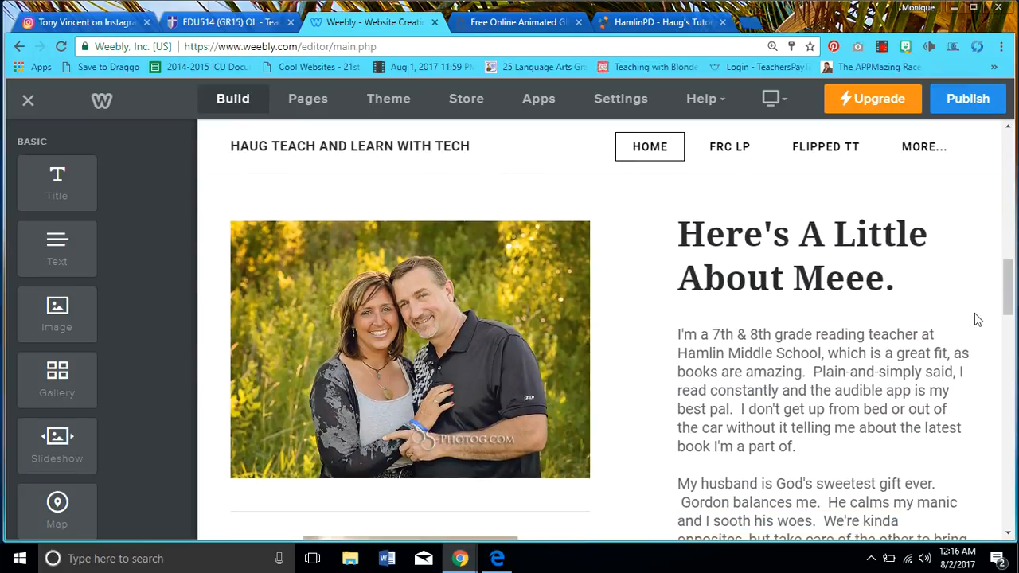
{"action": "left_click_drag", "start_coordinate": [1008, 296], "coordinate": [1005, 159]}
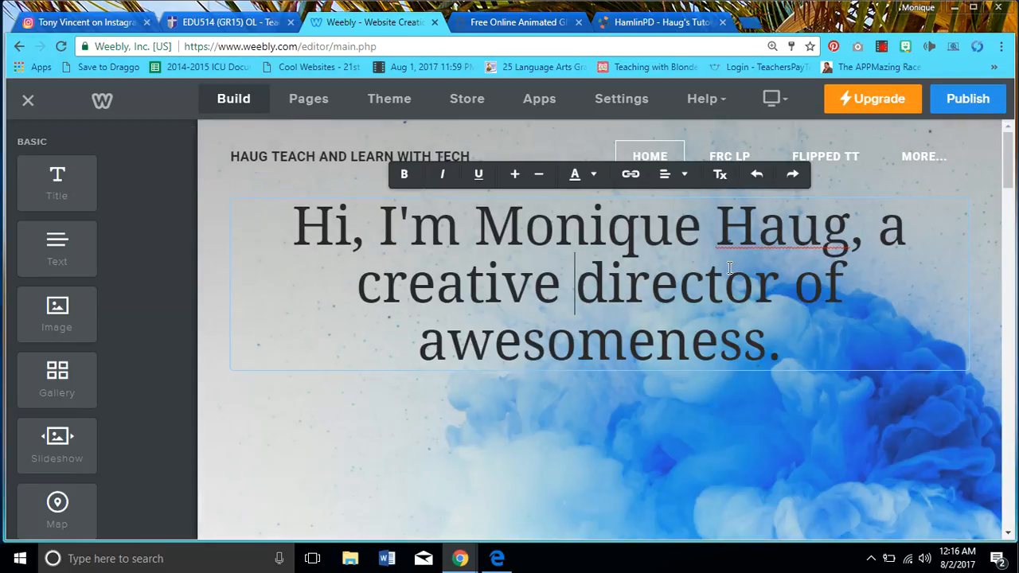
Drop an Image element into the left column just below the family photo
{"action": "scroll", "coordinate": [729, 267], "scroll_direction": "down", "scroll_amount": 5}
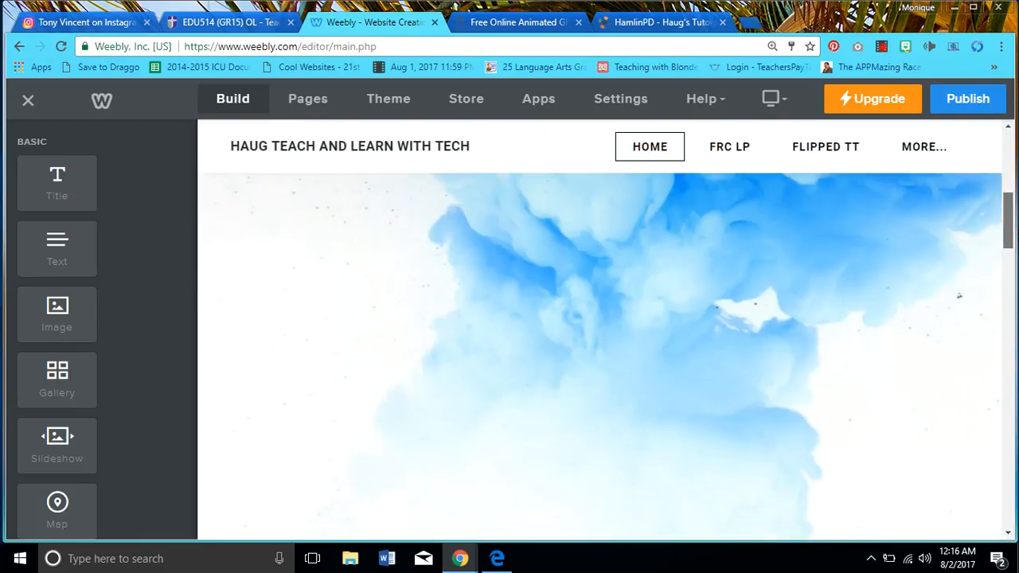
{"action": "scroll", "coordinate": [621, 359], "scroll_direction": "down", "scroll_amount": 5}
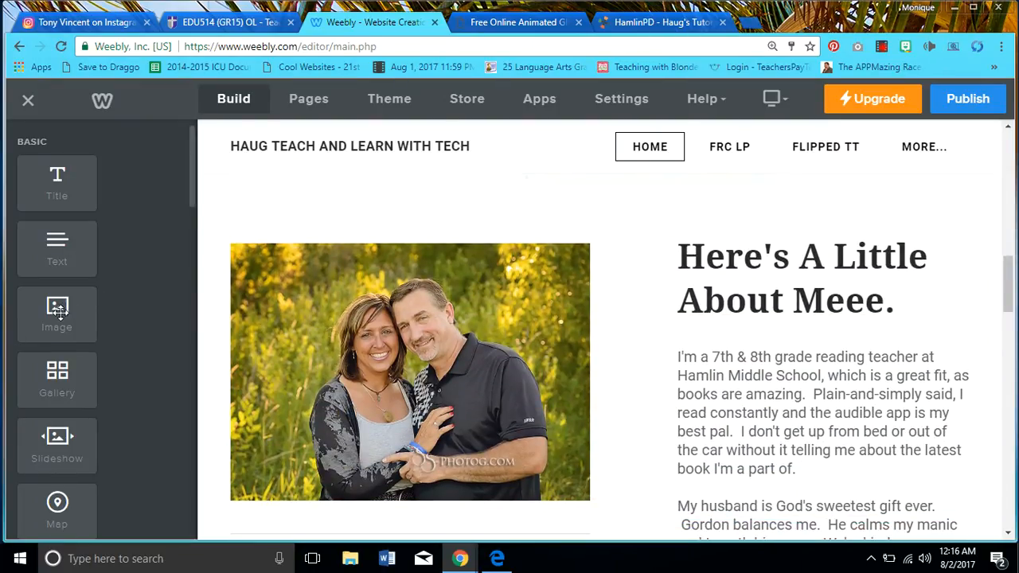
{"action": "mouse_move", "coordinate": [57, 315]}
{"action": "left_mouse_down"}
{"action": "mouse_move", "coordinate": [328, 213]}
{"action": "mouse_move", "coordinate": [127, 321]}
{"action": "mouse_move", "coordinate": [53, 325]}
{"action": "left_mouse_up"}
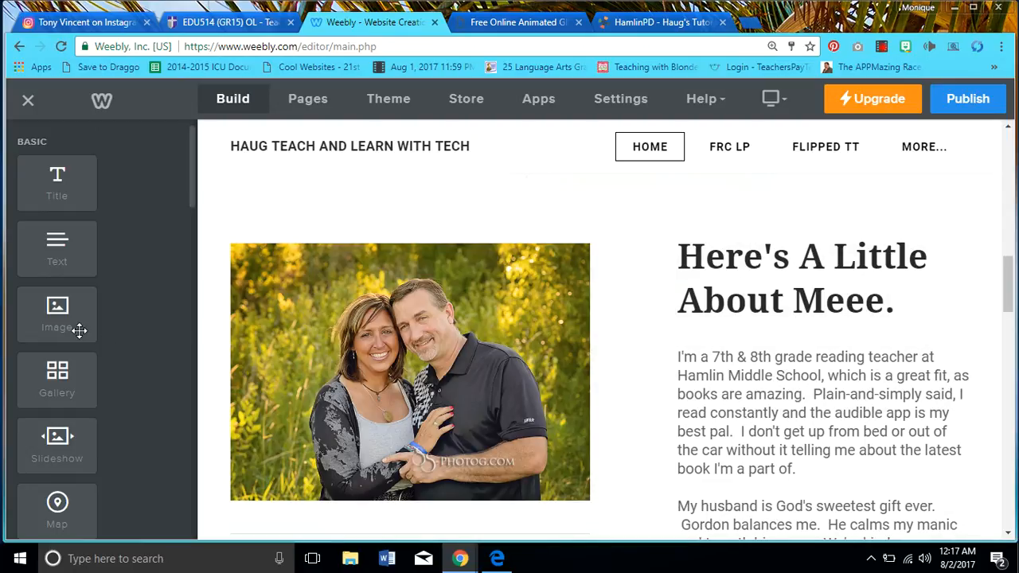
{"action": "left_click_drag", "start_coordinate": [1008, 274], "coordinate": [1009, 349]}
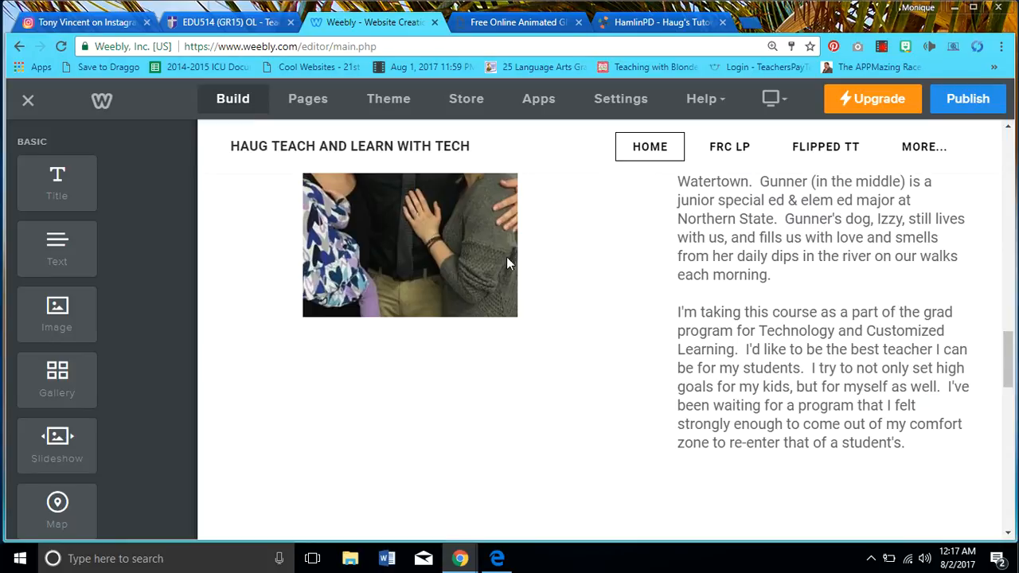
{"action": "left_click_drag", "start_coordinate": [57, 311], "coordinate": [390, 379]}
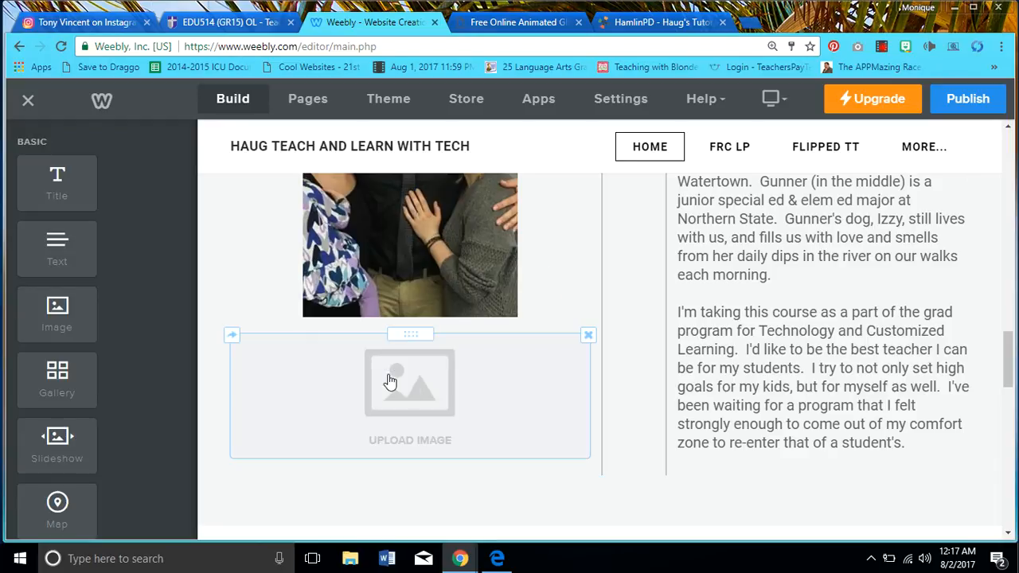
Upload the Izzy photo from the computer's Pictures folder into the new image block
{"action": "left_click", "coordinate": [414, 389]}
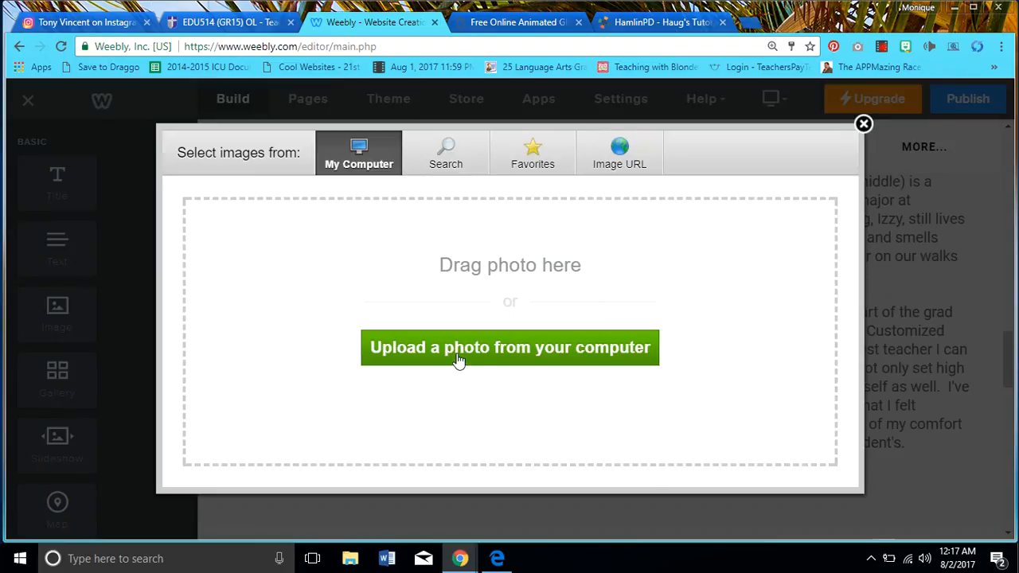
{"action": "left_click", "coordinate": [479, 344]}
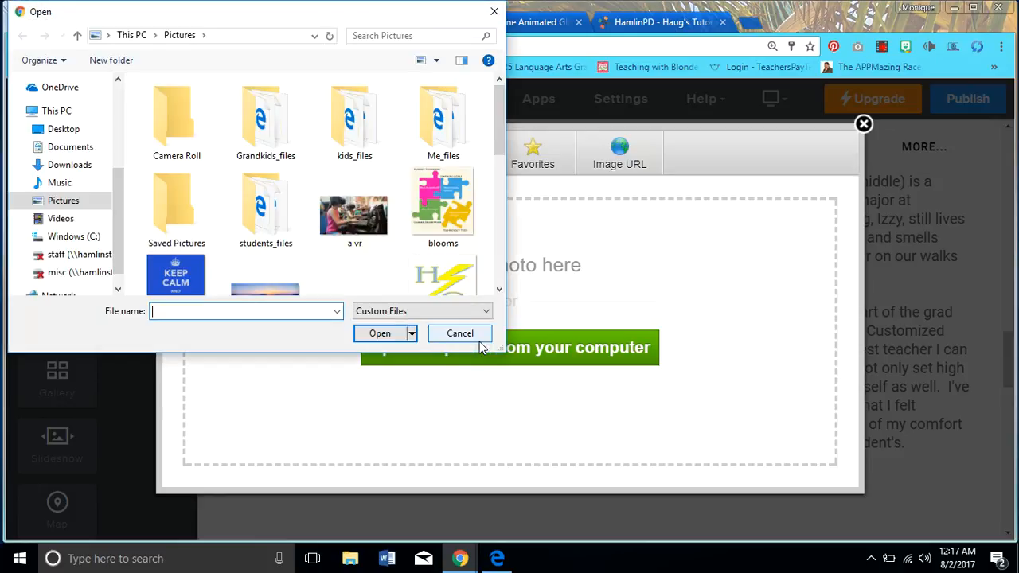
{"action": "left_click", "coordinate": [499, 290]}
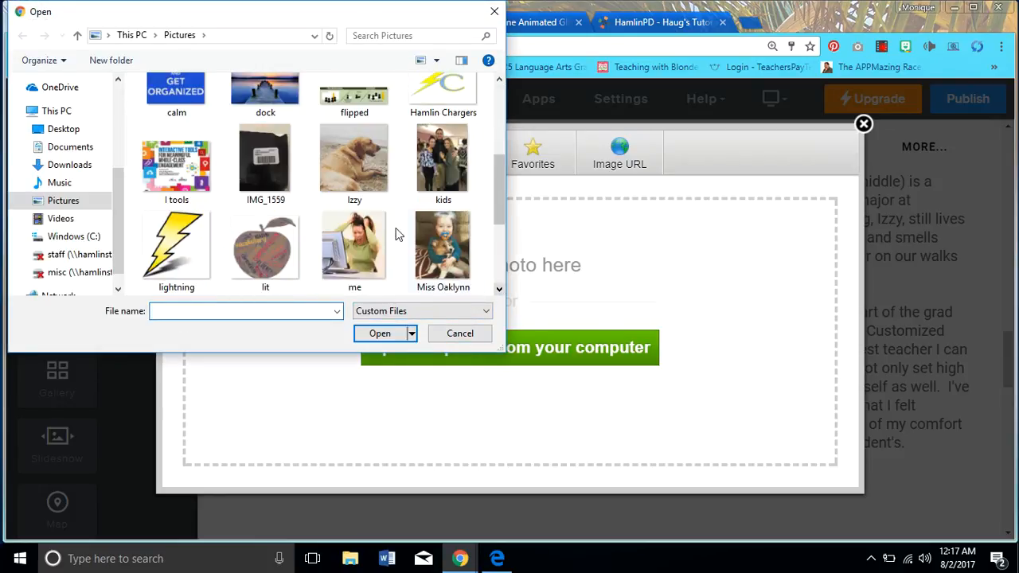
{"action": "left_click", "coordinate": [362, 191]}
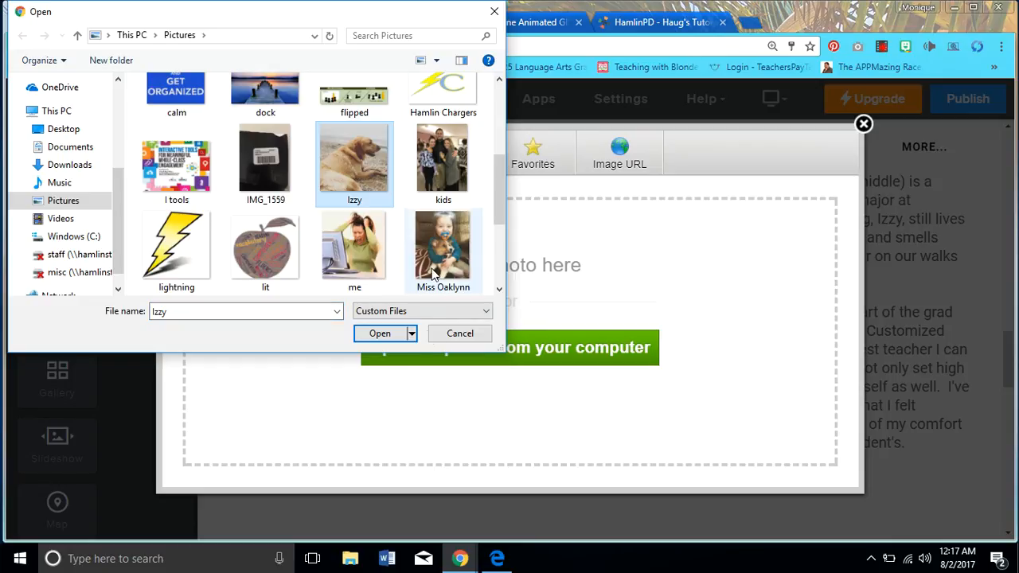
{"action": "left_click", "coordinate": [377, 333]}
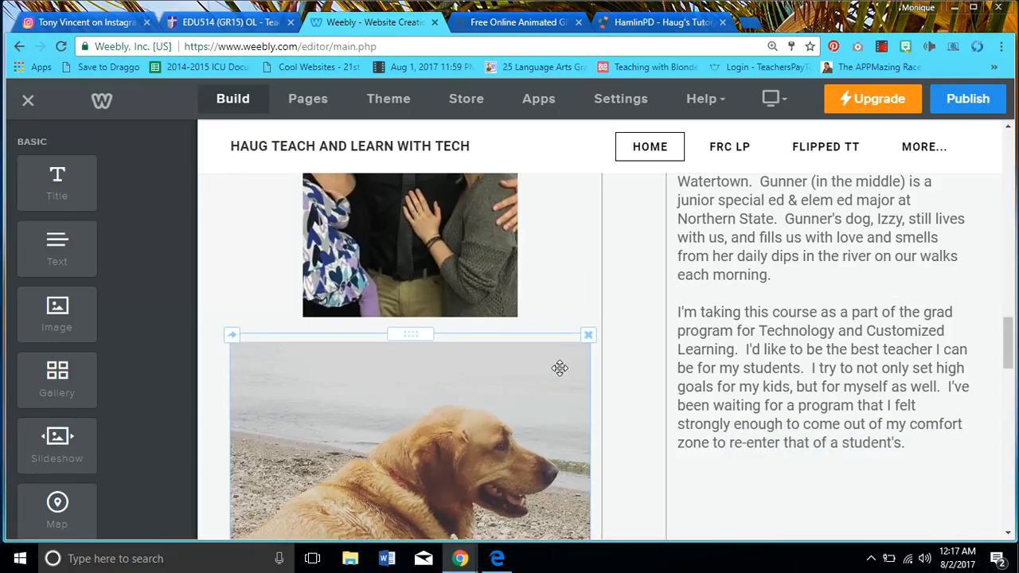
Shrink the Izzy dog photo to about 215 px square beneath the family photo
{"action": "left_click_drag", "start_coordinate": [1010, 338], "coordinate": [1011, 376]}
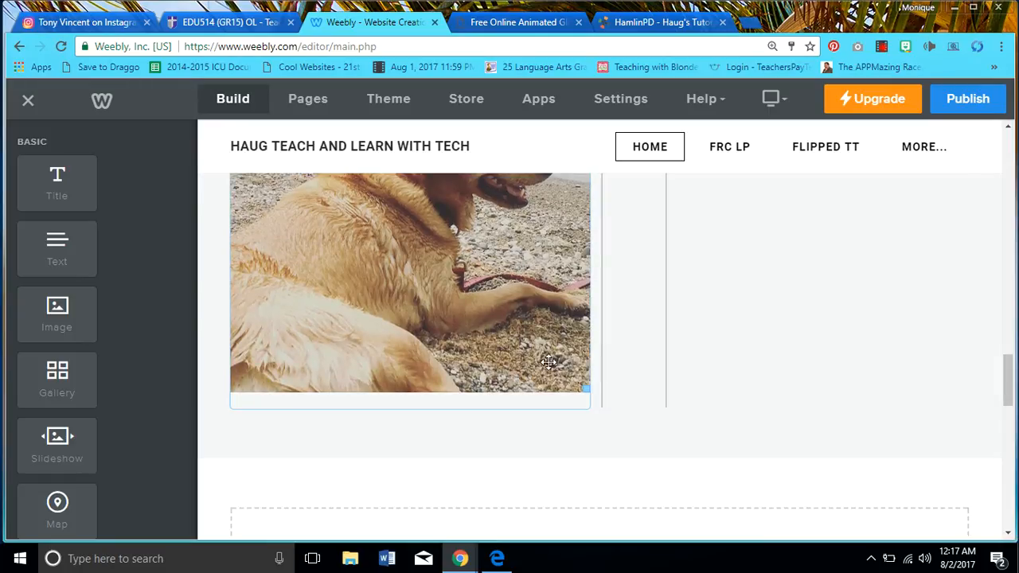
{"action": "left_click_drag", "start_coordinate": [586, 390], "coordinate": [504, 252]}
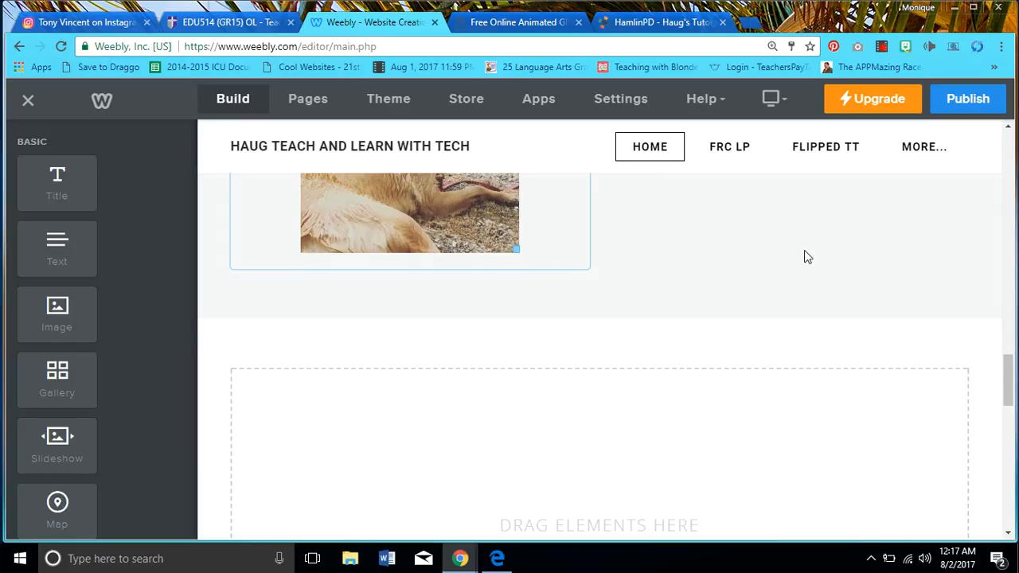
{"action": "left_click_drag", "start_coordinate": [1007, 376], "coordinate": [1005, 344]}
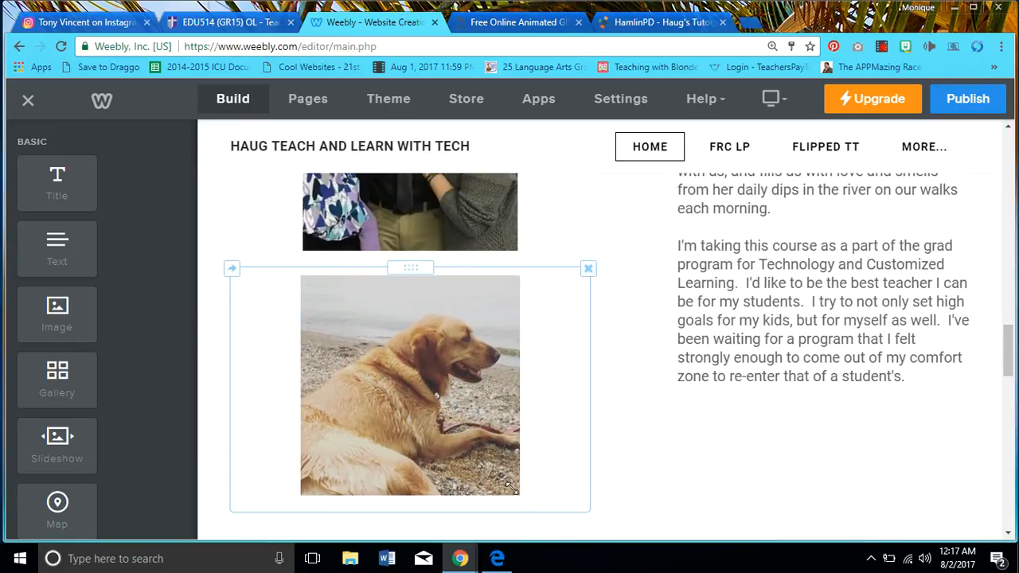
{"action": "left_click_drag", "start_coordinate": [512, 492], "coordinate": [492, 448]}
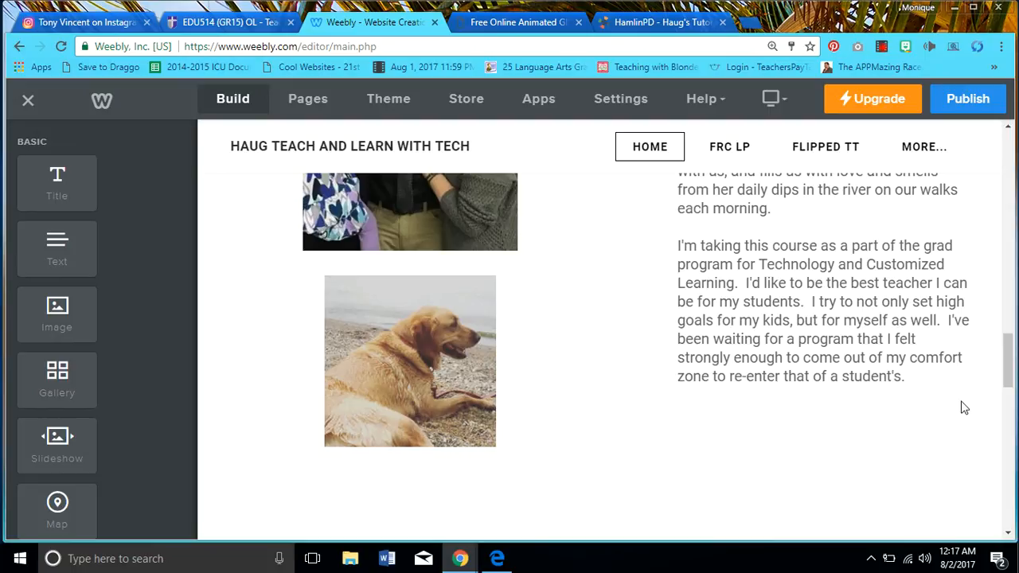
{"action": "left_click_drag", "start_coordinate": [1011, 362], "coordinate": [1014, 284]}
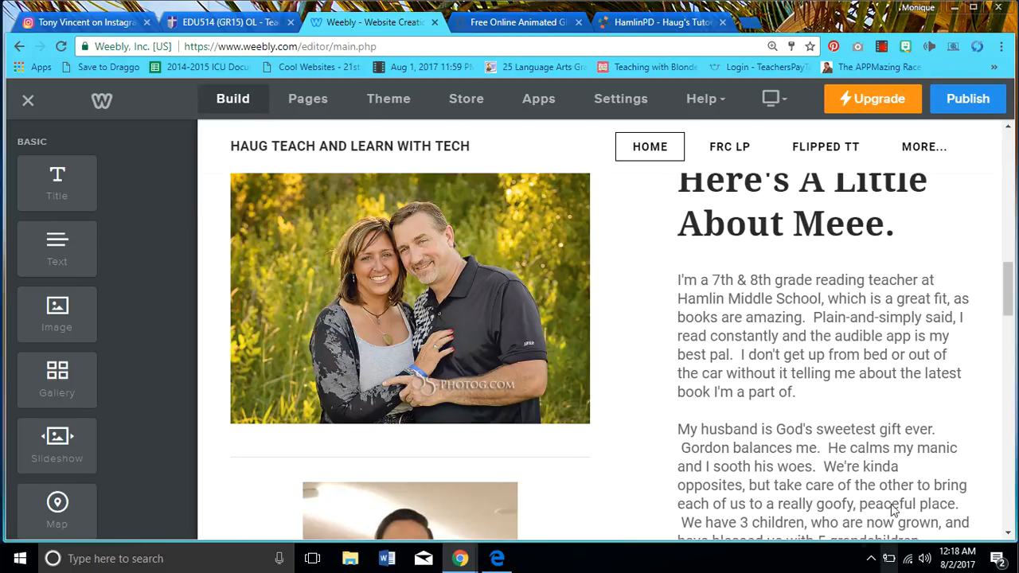
Publish the updated site and dismiss the Website Published! confirmation
{"action": "left_click", "coordinate": [957, 111]}
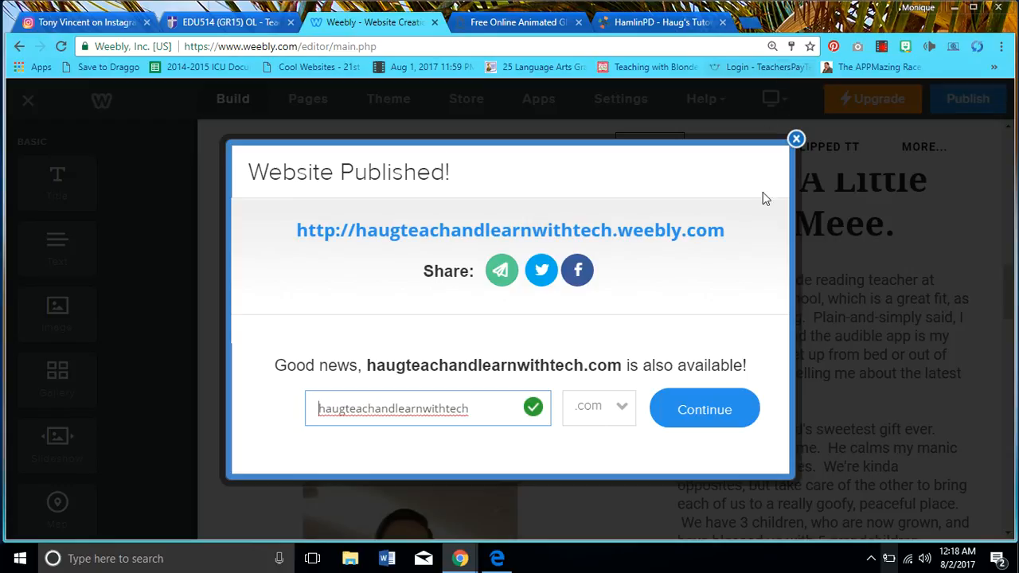
{"action": "left_click", "coordinate": [795, 141]}
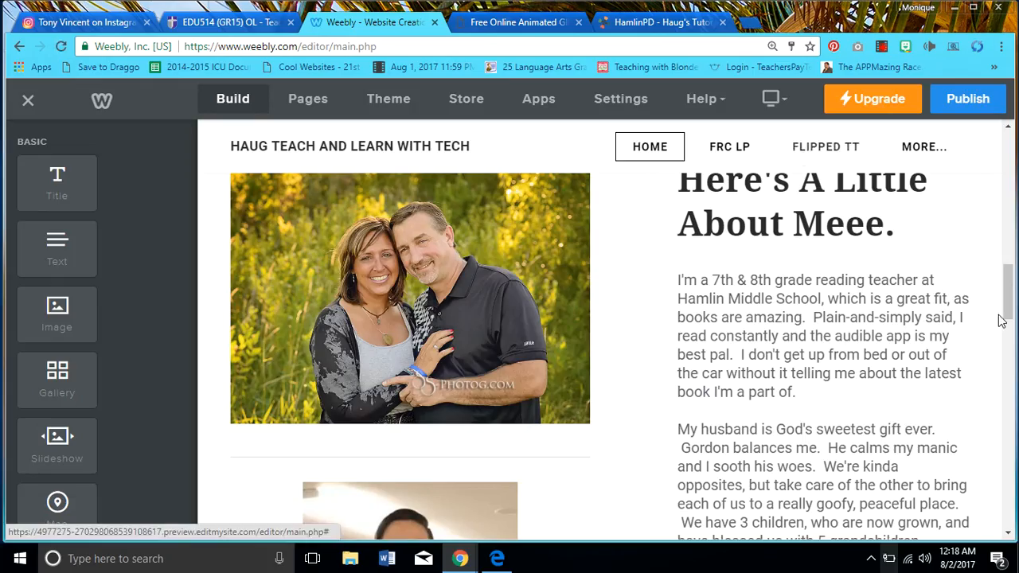
{"action": "left_click_drag", "start_coordinate": [1007, 314], "coordinate": [1010, 382]}
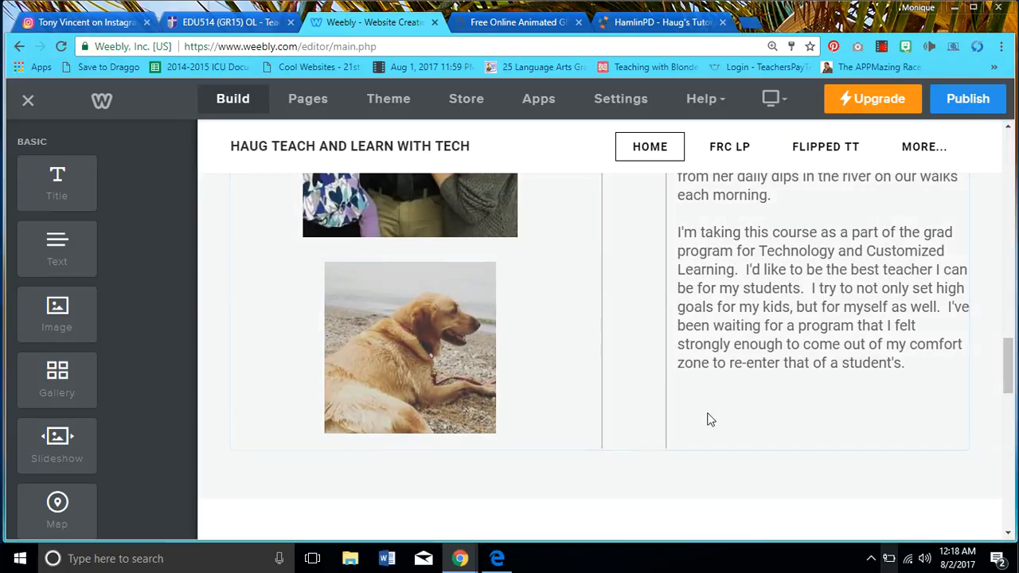
{"action": "left_click_drag", "start_coordinate": [1009, 345], "coordinate": [994, 147]}
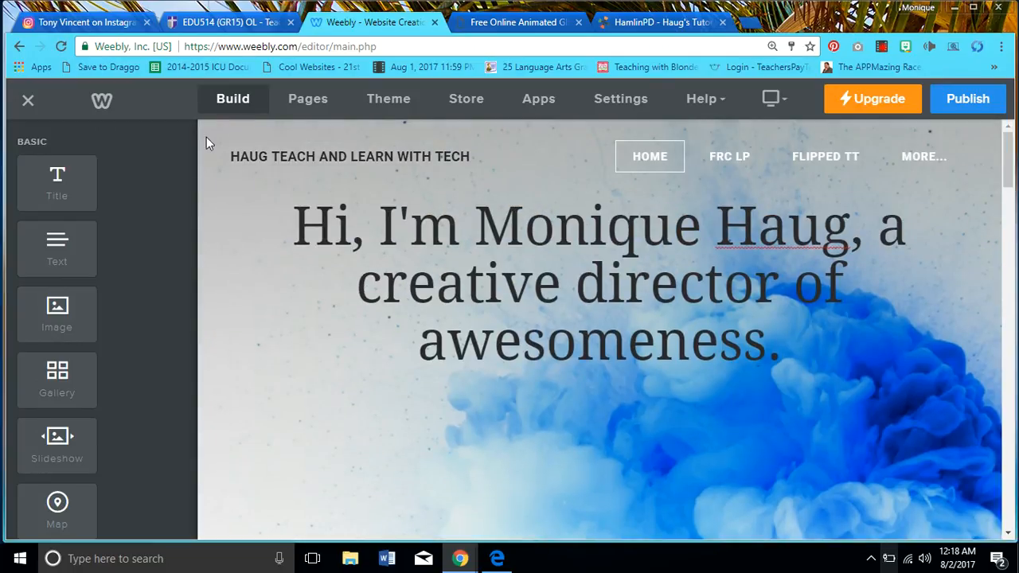
Switch to the FRC LP page from the page list and bring back the Build elements
{"action": "left_click", "coordinate": [308, 102]}
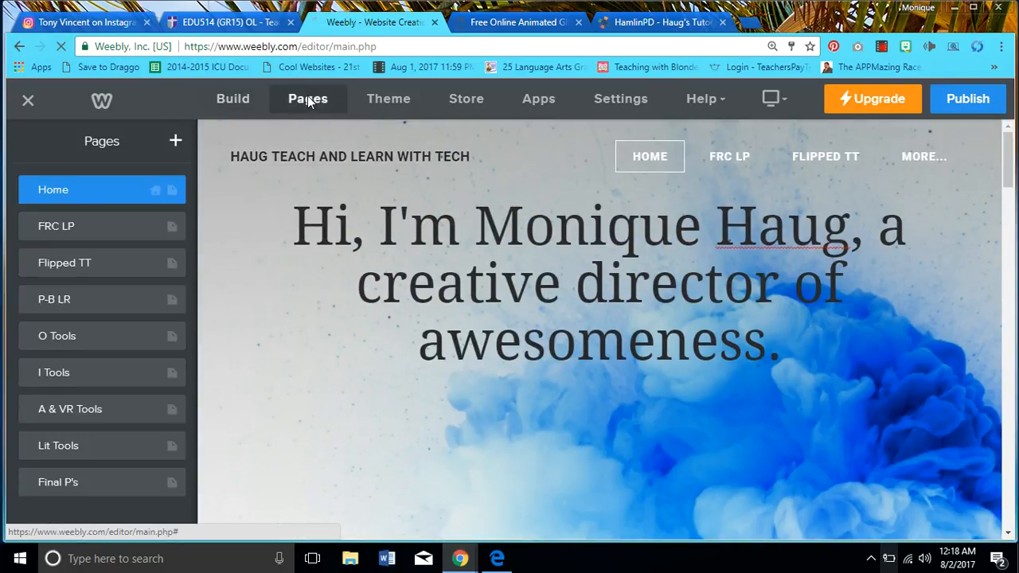
{"action": "left_click", "coordinate": [55, 230]}
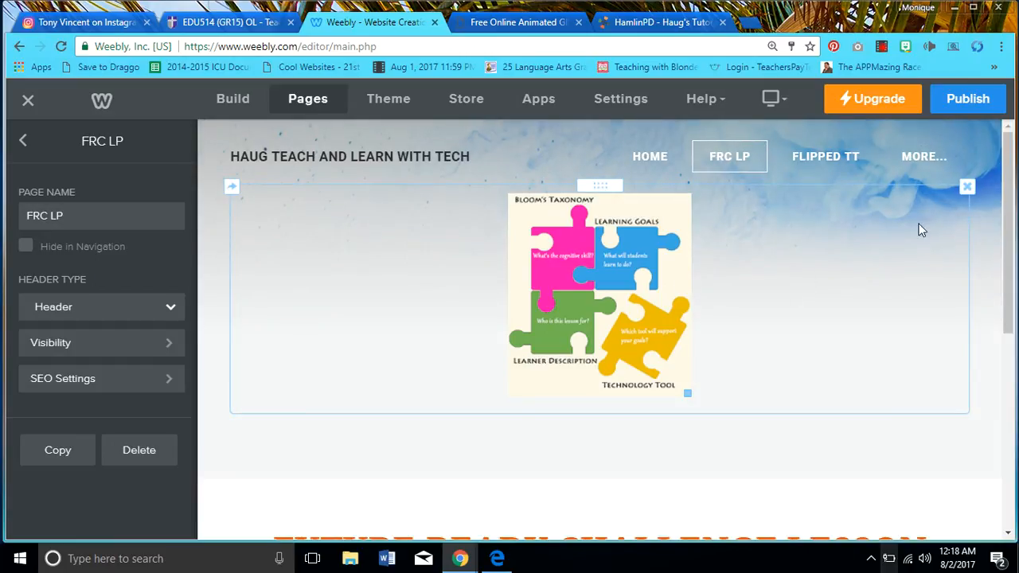
{"action": "left_click_drag", "start_coordinate": [1013, 256], "coordinate": [1010, 309]}
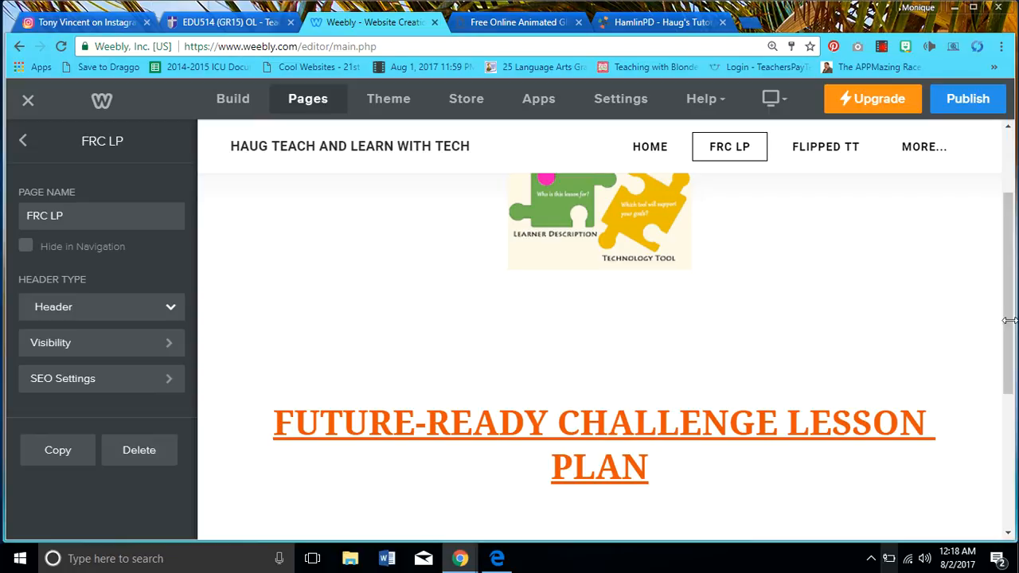
{"action": "scroll", "coordinate": [984, 329], "scroll_direction": "down", "scroll_amount": 4}
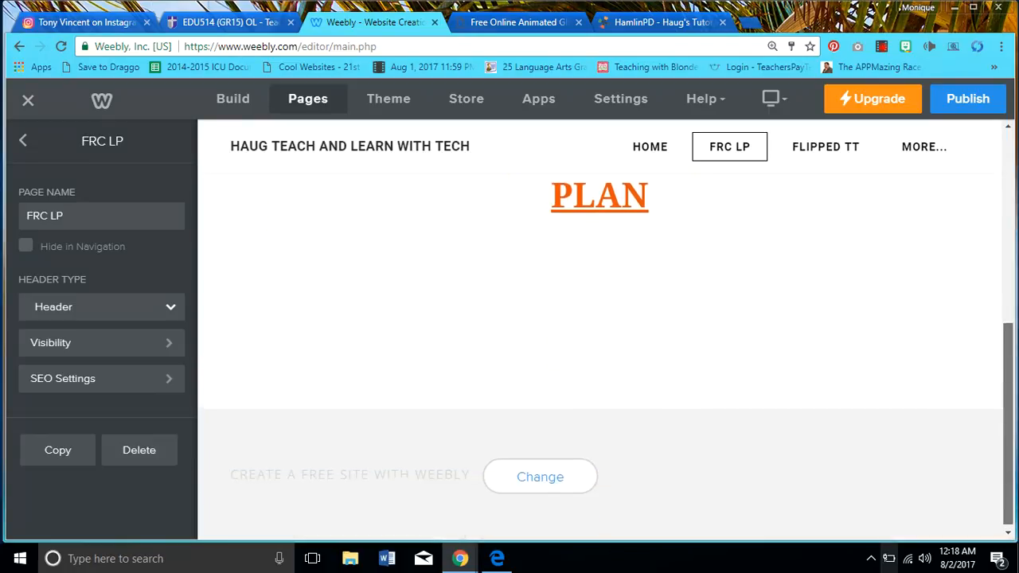
{"action": "left_click_drag", "start_coordinate": [1009, 426], "coordinate": [1008, 403]}
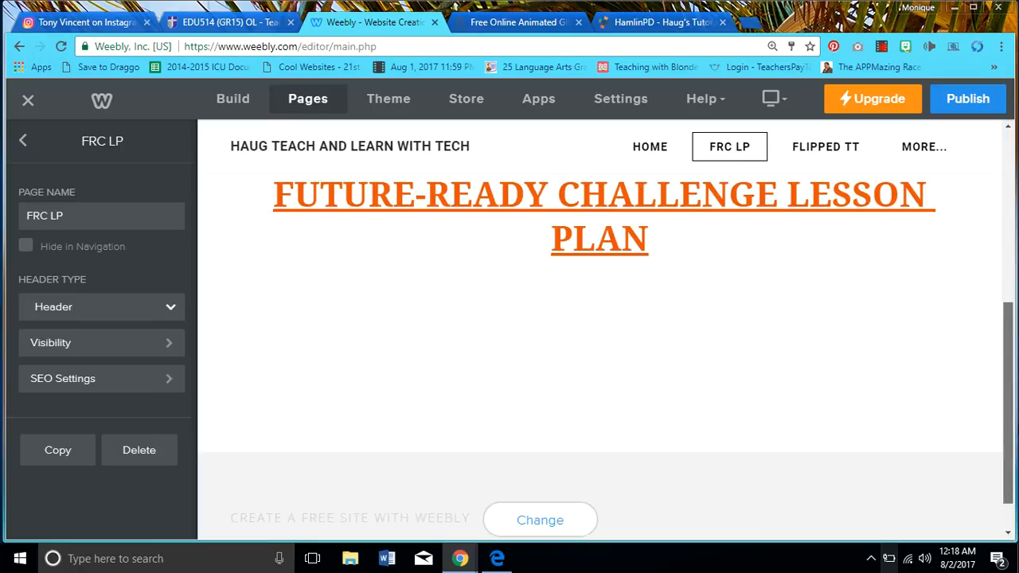
{"action": "left_click", "coordinate": [234, 102]}
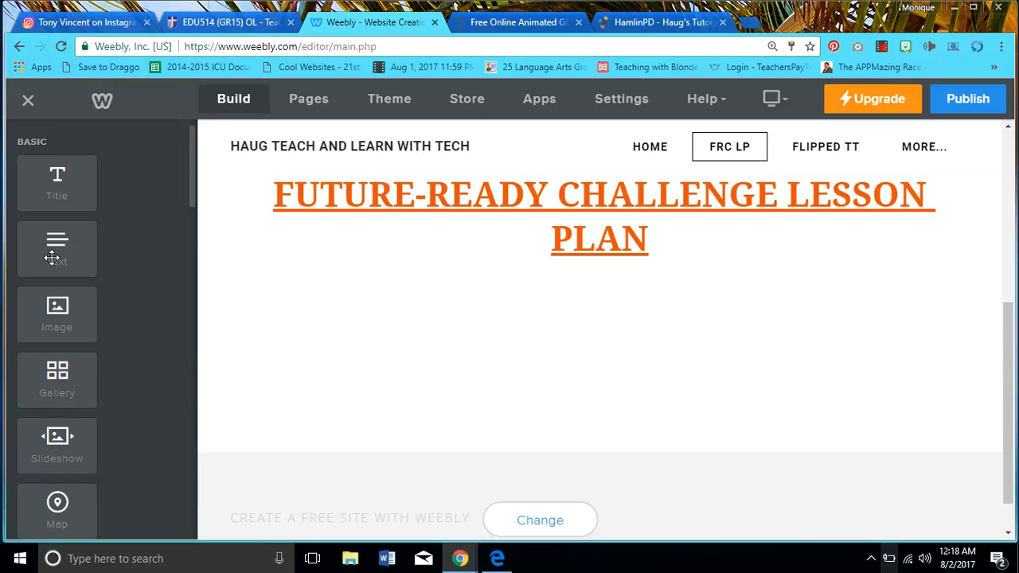
Add an empty Text block under the FUTURE-READY CHALLENGE LESSON PLAN heading, keeping its placeholder text
{"action": "left_click_drag", "start_coordinate": [51, 257], "coordinate": [572, 323]}
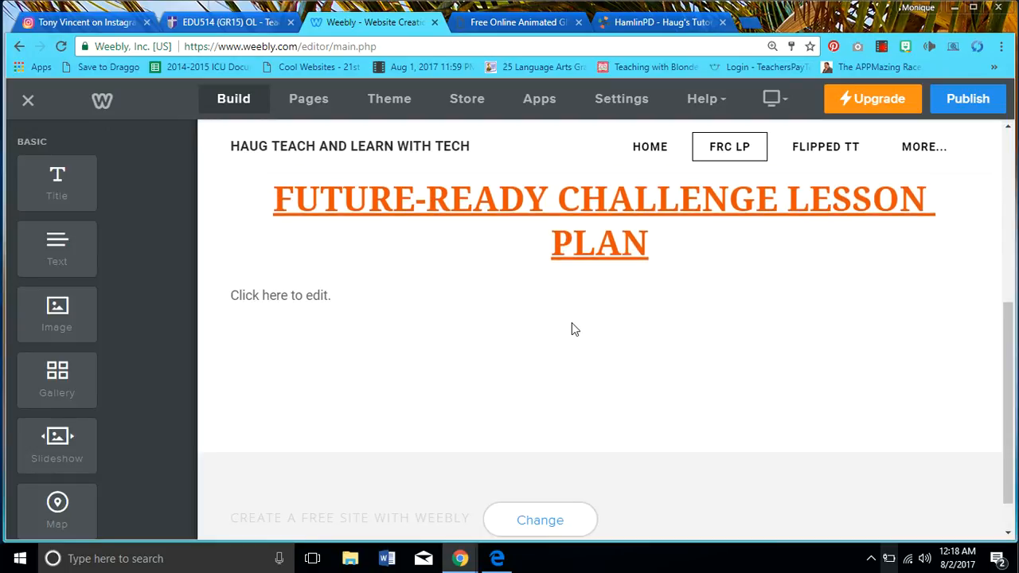
{"action": "left_click", "coordinate": [307, 296]}
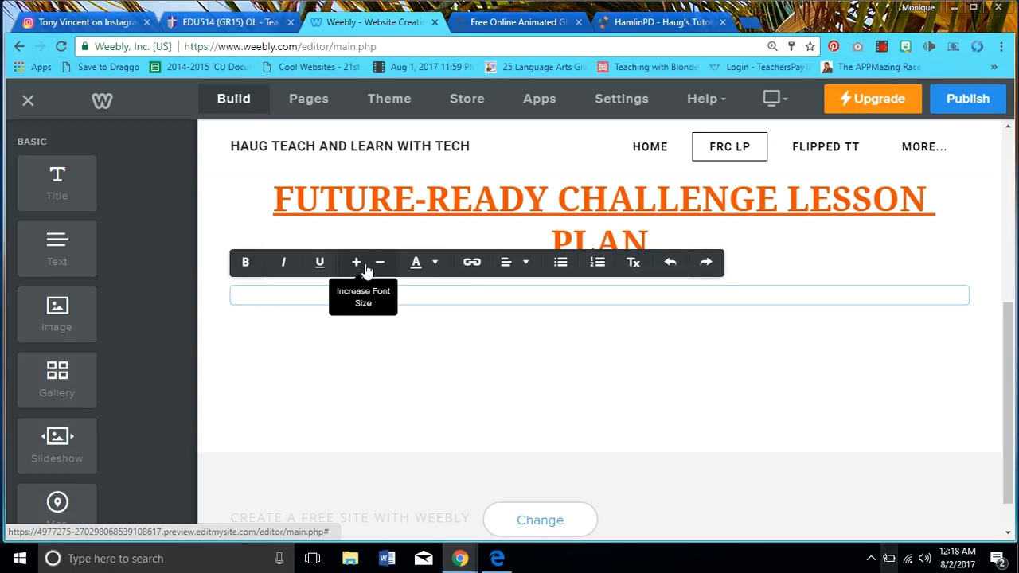
{"action": "left_click", "coordinate": [436, 266]}
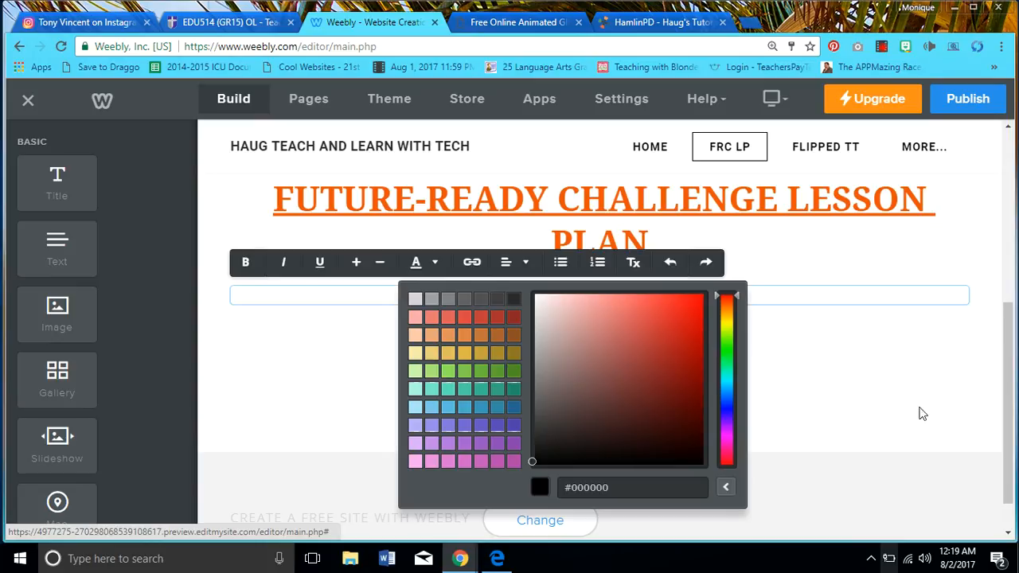
{"action": "left_click", "coordinate": [899, 419]}
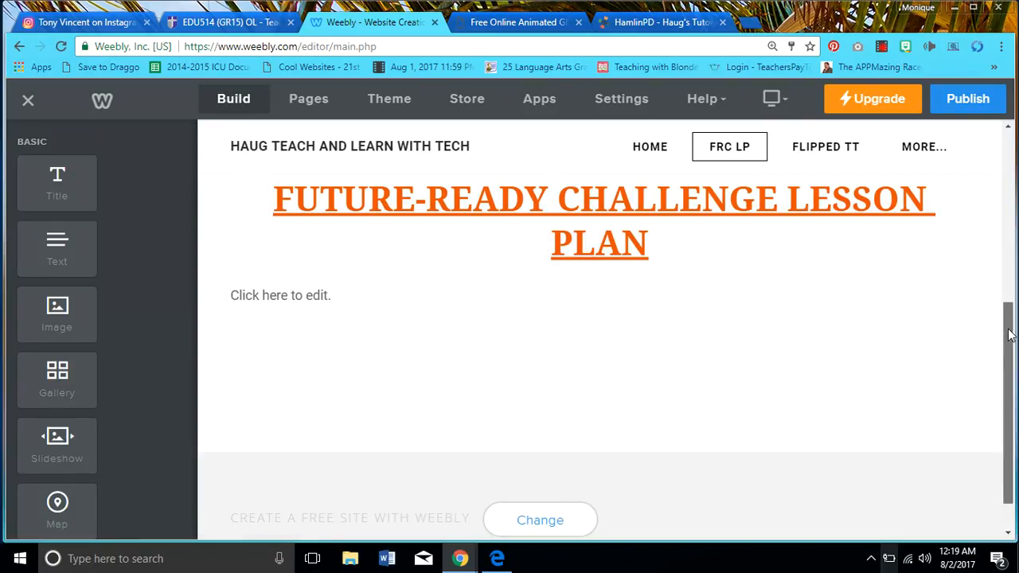
{"action": "scroll", "coordinate": [1012, 334], "scroll_direction": "down", "scroll_amount": 1}
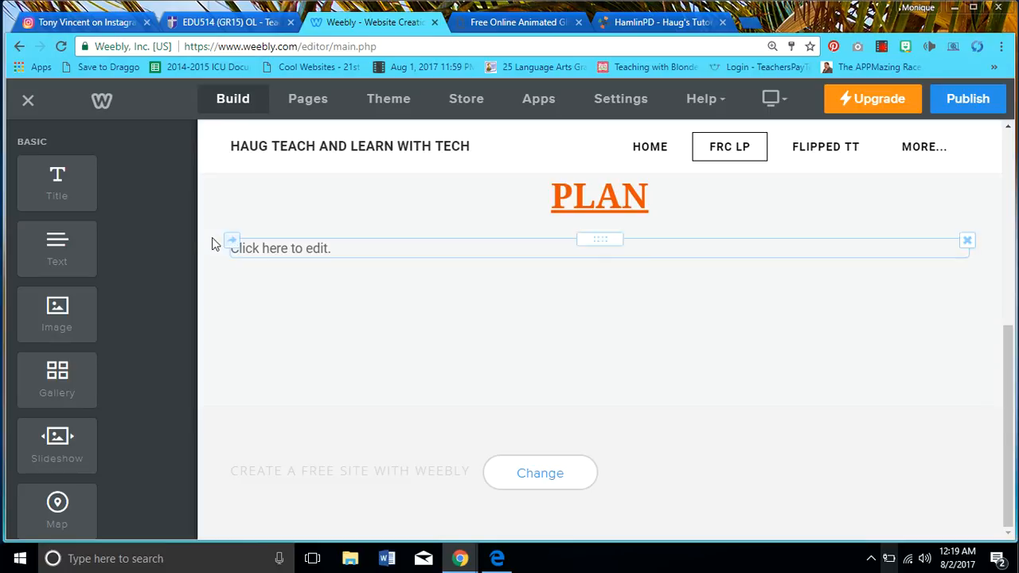
{"action": "left_click_drag", "start_coordinate": [190, 199], "coordinate": [188, 239]}
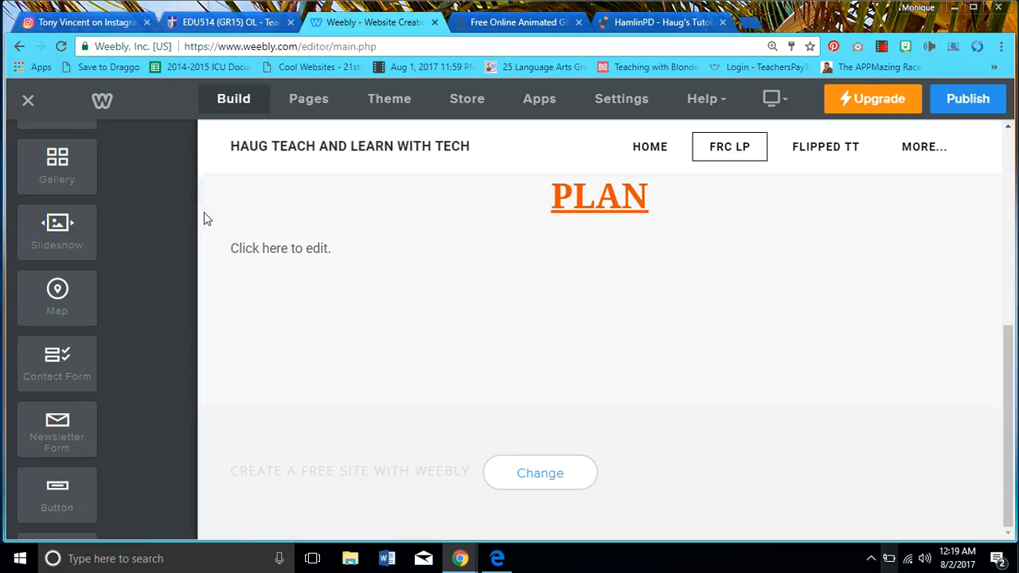
{"action": "left_click_drag", "start_coordinate": [189, 217], "coordinate": [187, 266]}
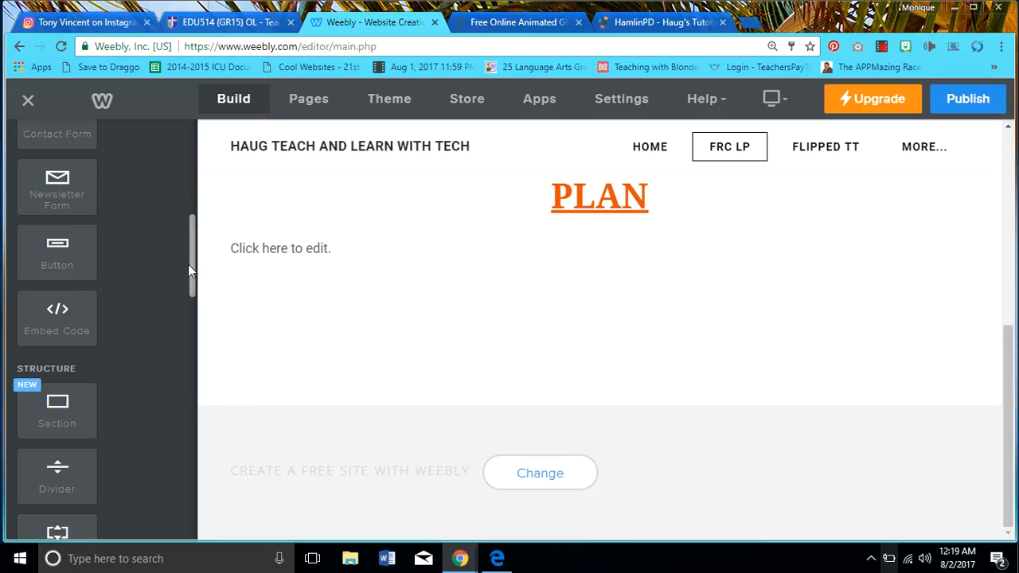
{"action": "left_click_drag", "start_coordinate": [187, 264], "coordinate": [187, 317]}
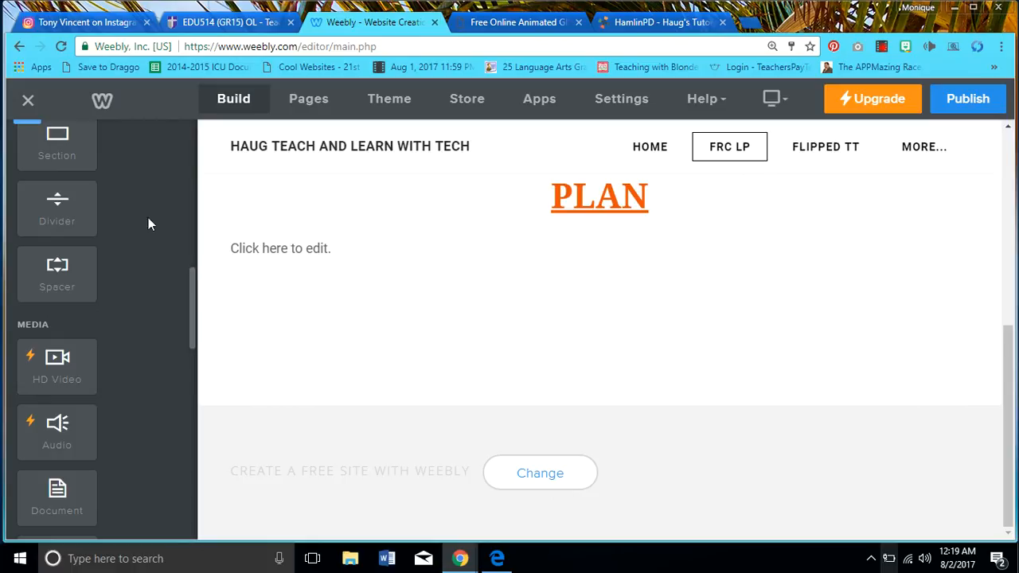
Open the O Tools page from the Pages list, showing its Keep Calm image and ORGANIZATIONAL TOOLS heading
{"action": "left_click", "coordinate": [312, 112]}
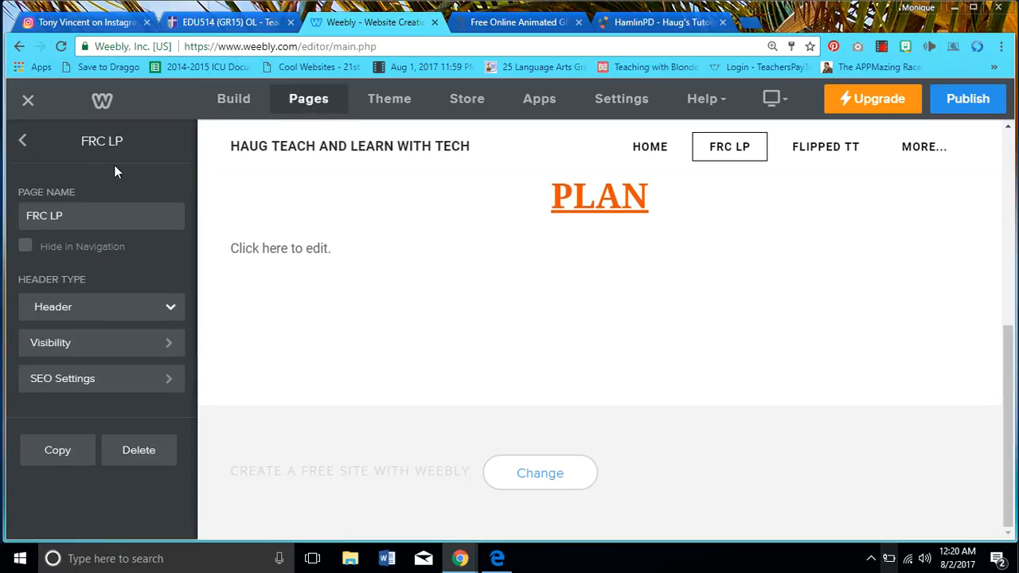
{"action": "left_click", "coordinate": [26, 140]}
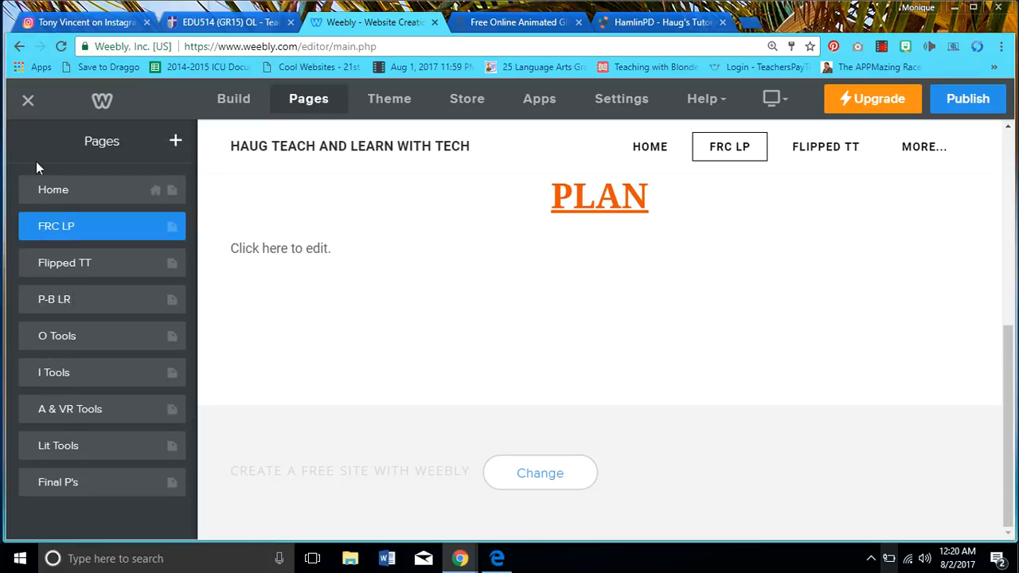
{"action": "left_click", "coordinate": [73, 341]}
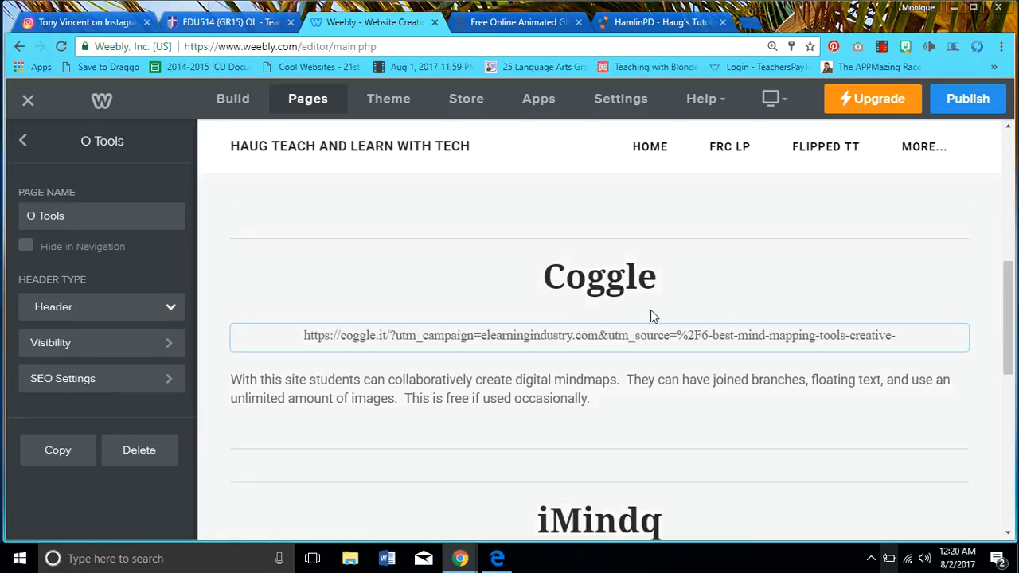
{"action": "left_click_drag", "start_coordinate": [1008, 288], "coordinate": [1005, 163]}
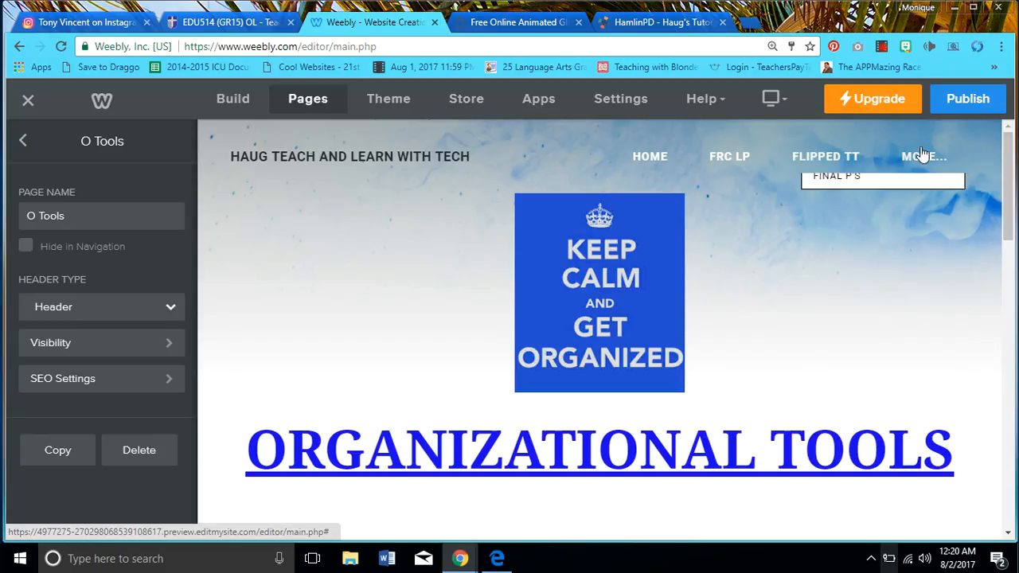
{"action": "mouse_move", "coordinate": [924, 156]}
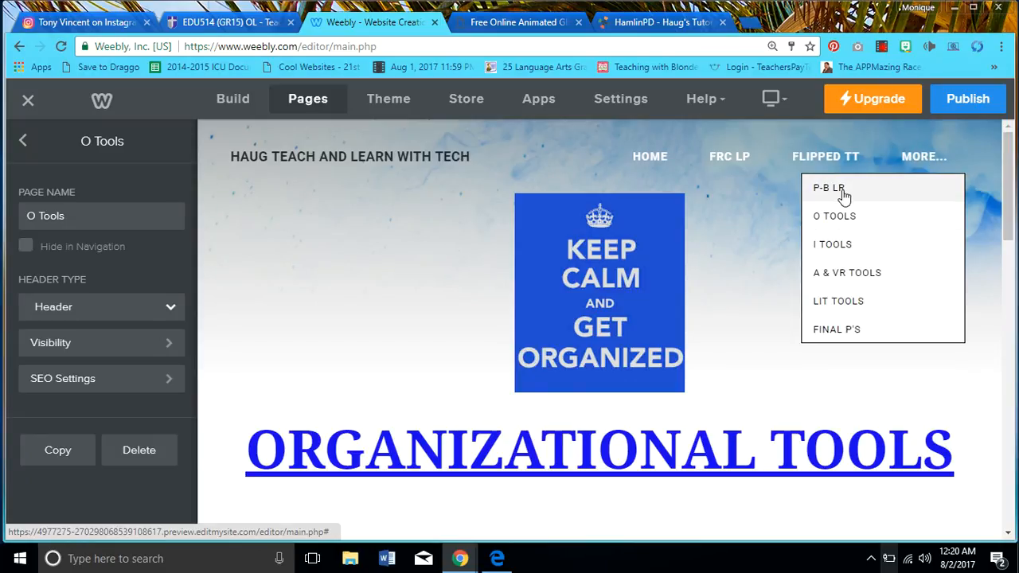
{"action": "mouse_move", "coordinate": [326, 158]}
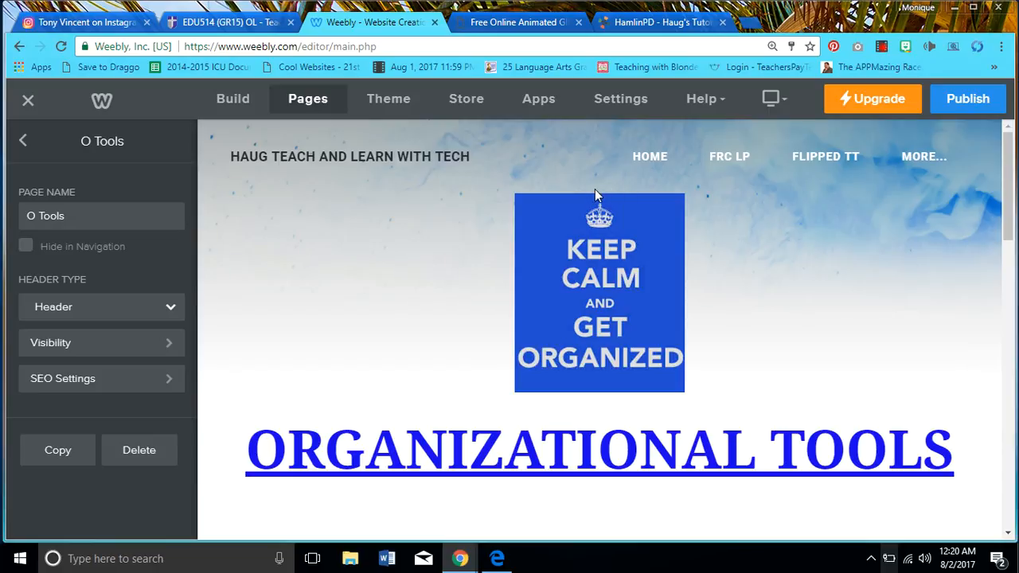
Set the Keep Calm image's alignment to center, then scroll down to the Coggle and iMindq entries
{"action": "left_click", "coordinate": [589, 215]}
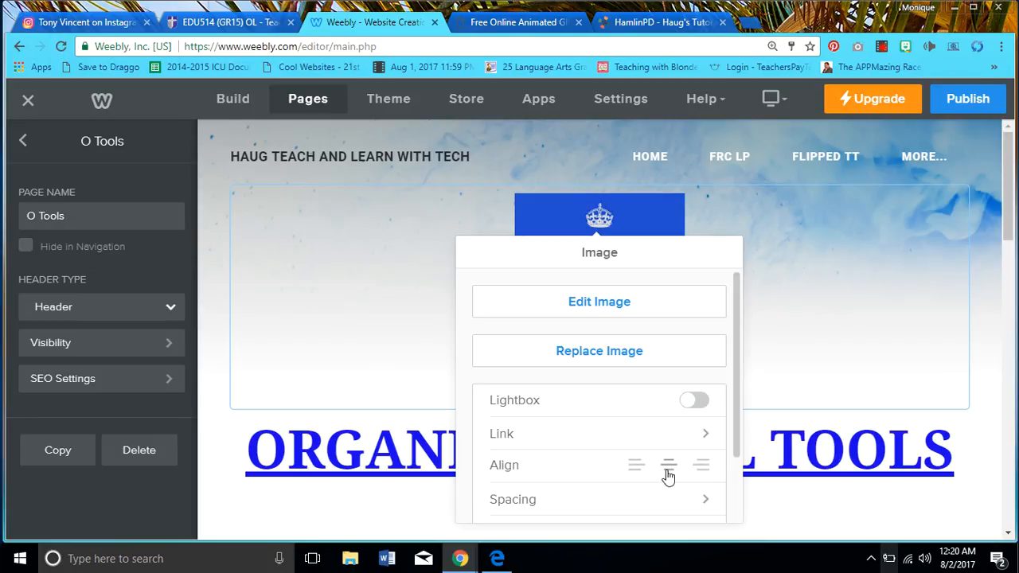
{"action": "left_click", "coordinate": [667, 468]}
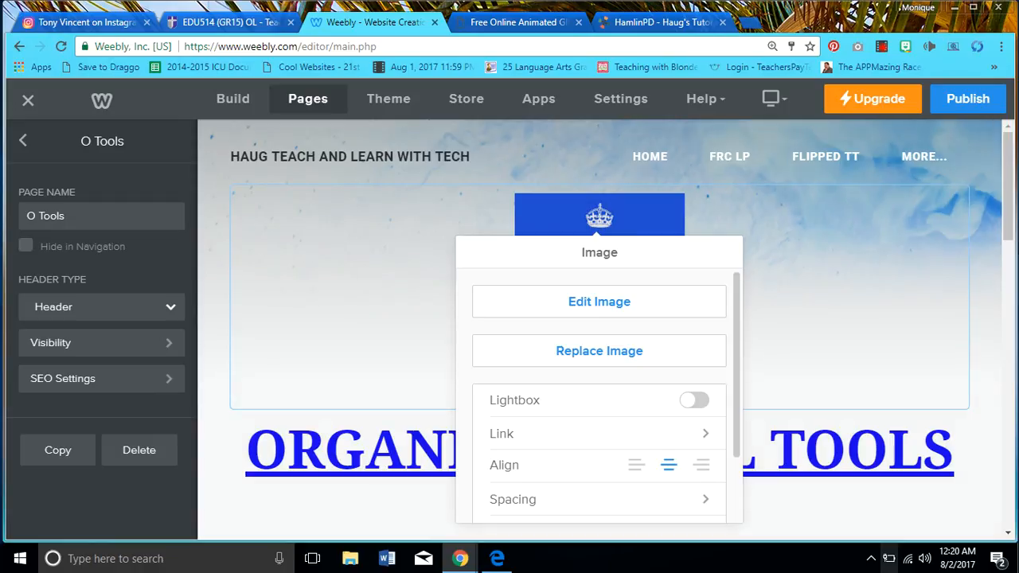
{"action": "left_click", "coordinate": [991, 225]}
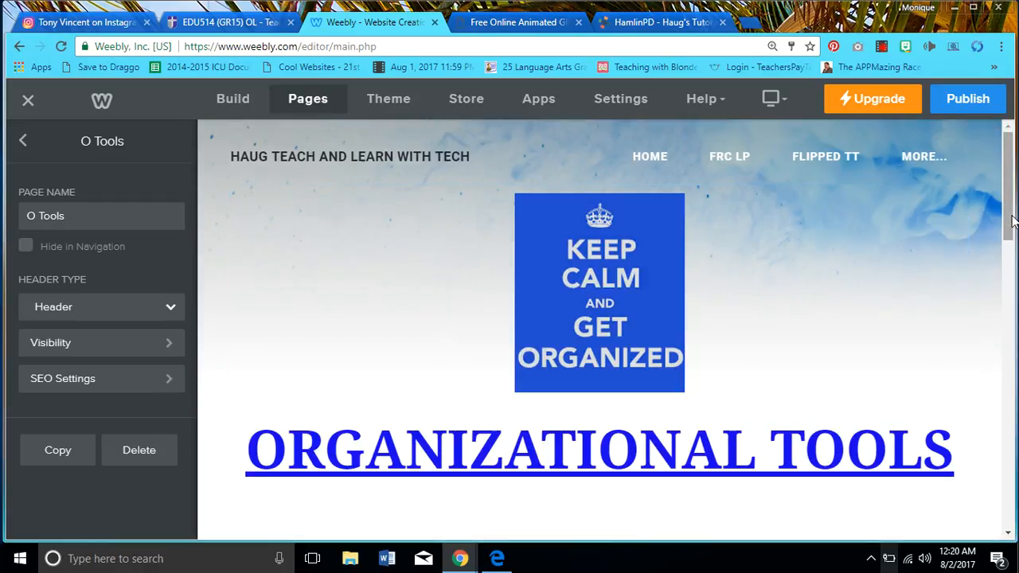
{"action": "left_click_drag", "start_coordinate": [1006, 224], "coordinate": [1016, 307]}
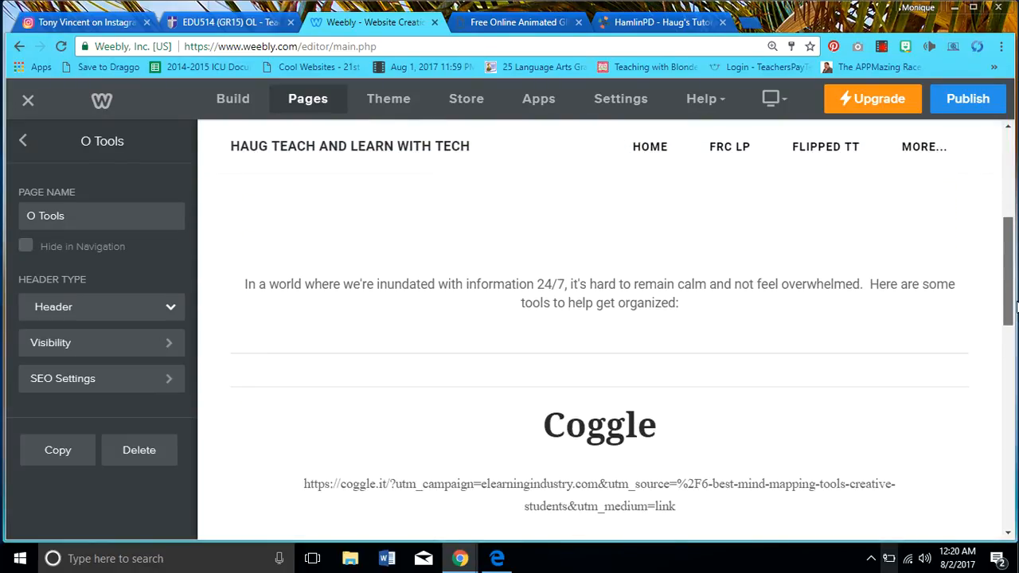
{"action": "scroll", "coordinate": [1016, 307], "scroll_direction": "down", "scroll_amount": 1}
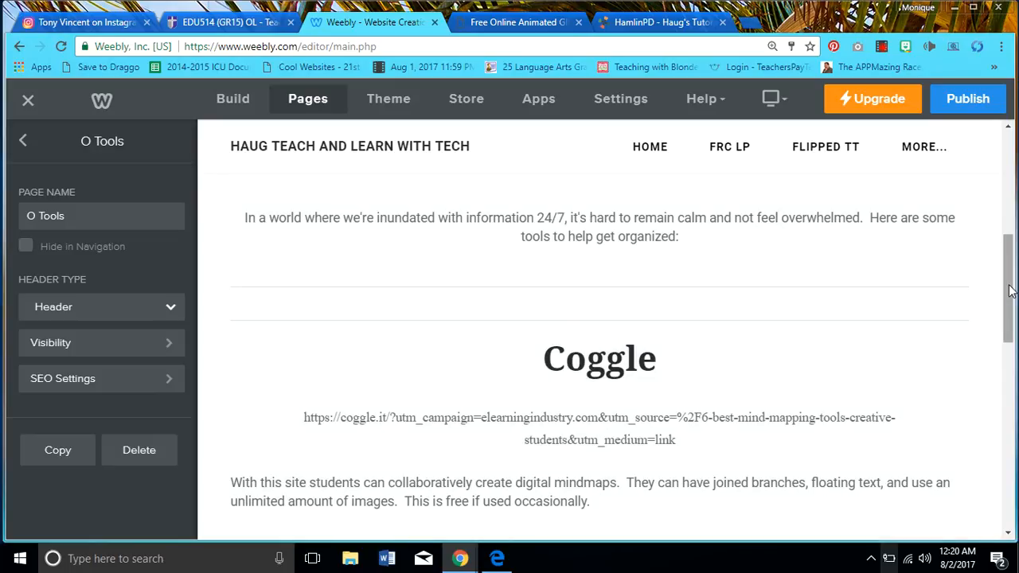
{"action": "scroll", "coordinate": [1013, 307], "scroll_direction": "down", "scroll_amount": 1}
{"action": "scroll", "coordinate": [1013, 308], "scroll_direction": "down", "scroll_amount": 1}
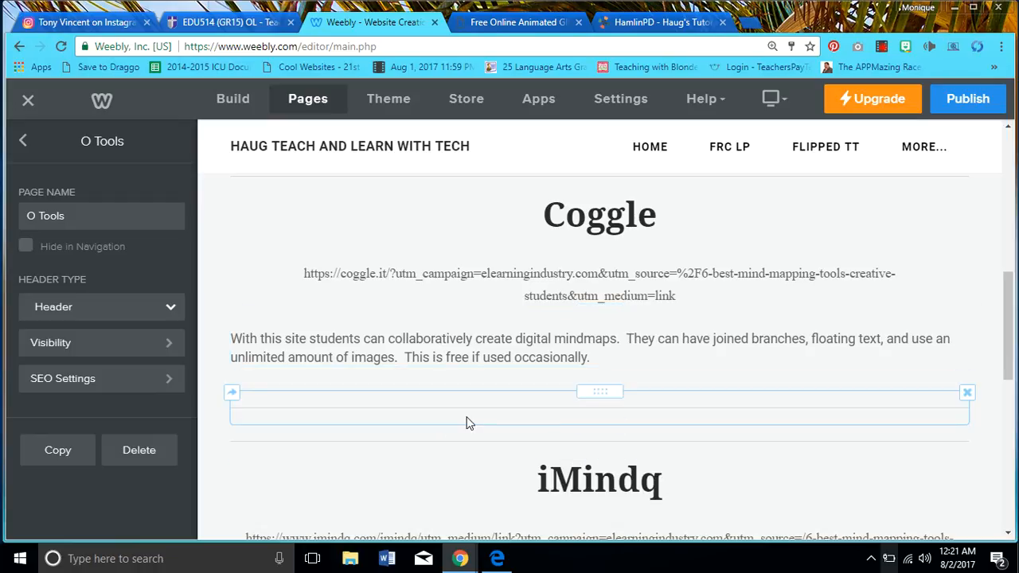
Publish the site with the latest edits and close the Website Published! confirmation
{"action": "left_click", "coordinate": [231, 99]}
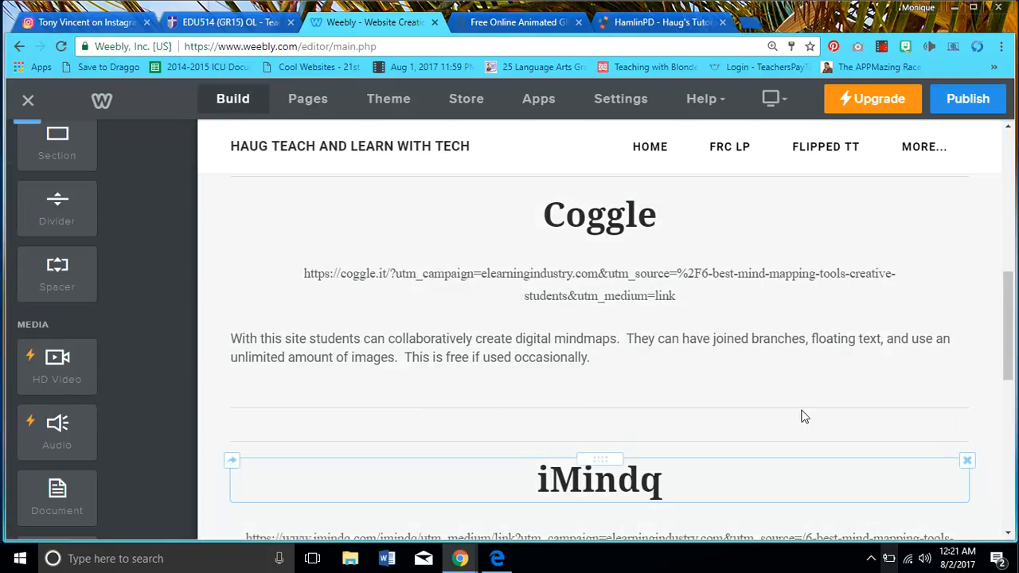
{"action": "left_click_drag", "start_coordinate": [1005, 358], "coordinate": [1008, 412]}
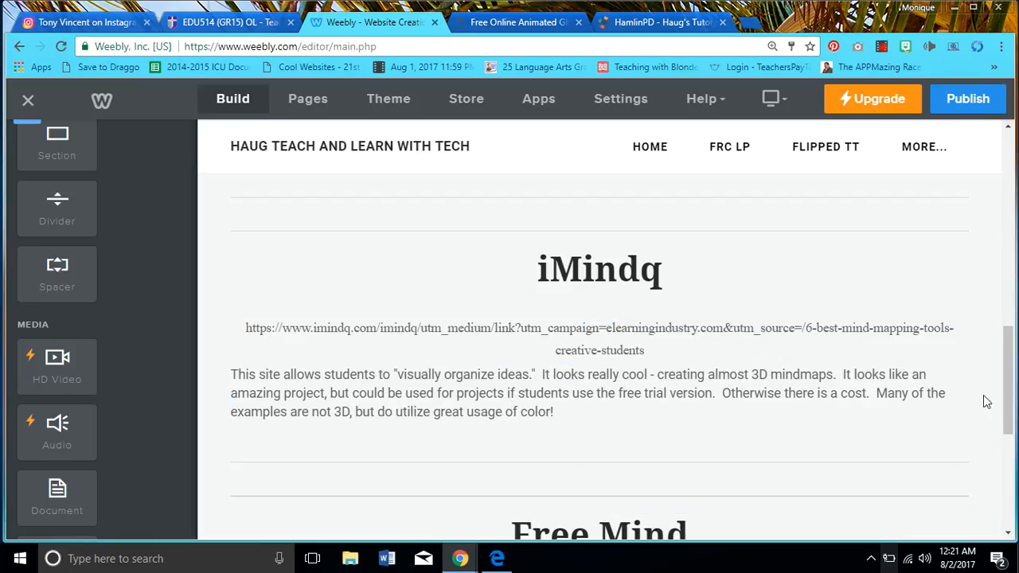
{"action": "scroll", "coordinate": [1006, 399], "scroll_direction": "down", "scroll_amount": 5}
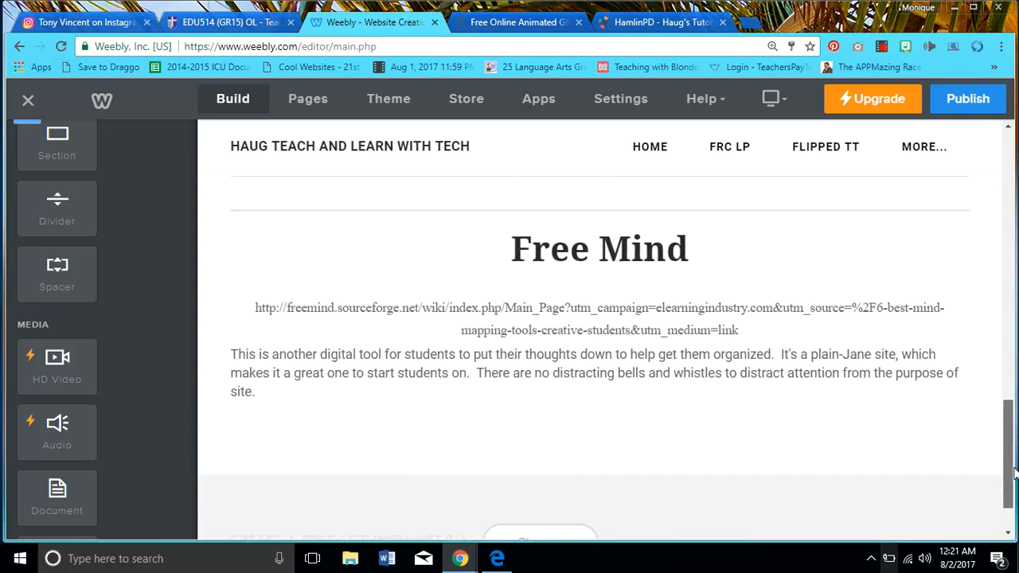
{"action": "scroll", "coordinate": [1016, 505], "scroll_direction": "up", "scroll_amount": 15}
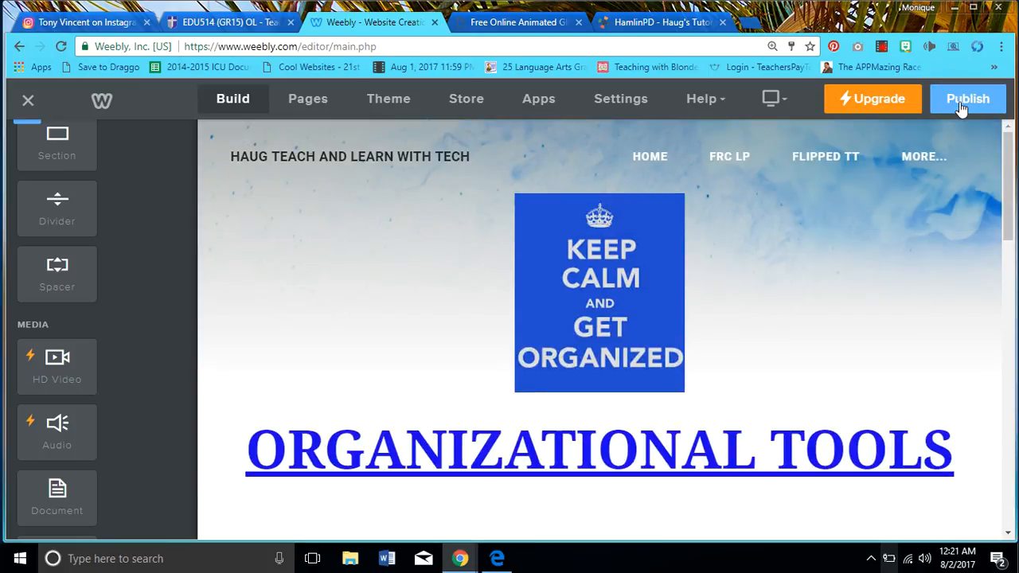
{"action": "left_click", "coordinate": [961, 108]}
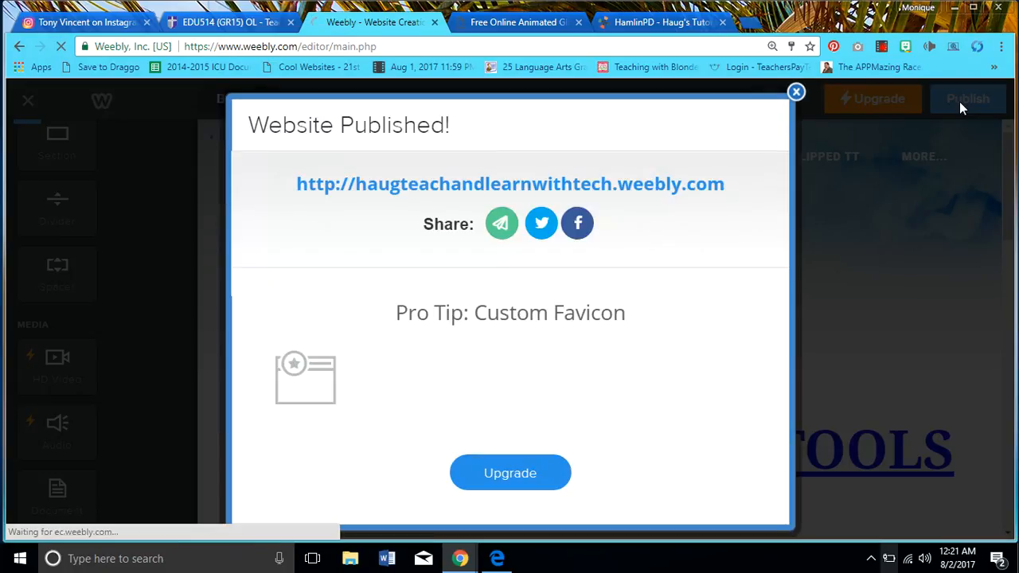
{"action": "left_click", "coordinate": [796, 93]}
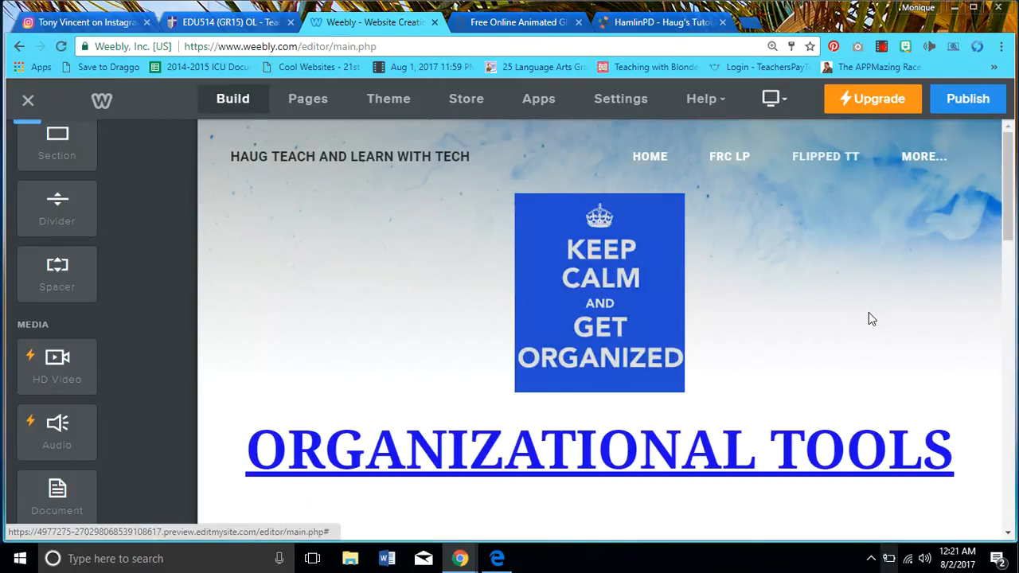